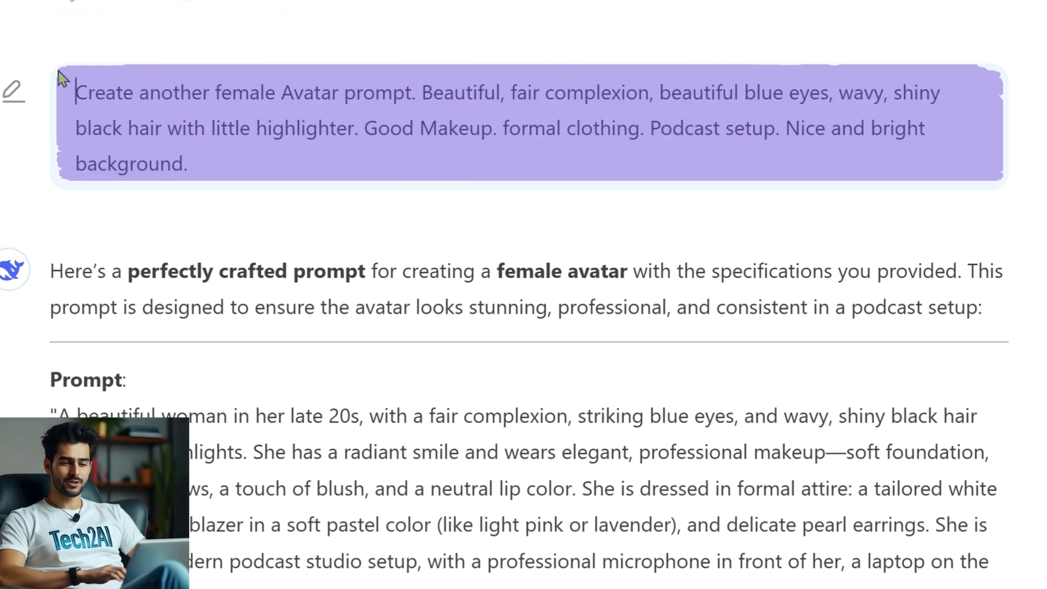
Step: Copy the full generated female podcast avatar prompt from the DeepSeek reply, without its quotation marks
{"action": "scroll", "coordinate": [66, 107], "scroll_direction": "down", "scroll_amount": 4}
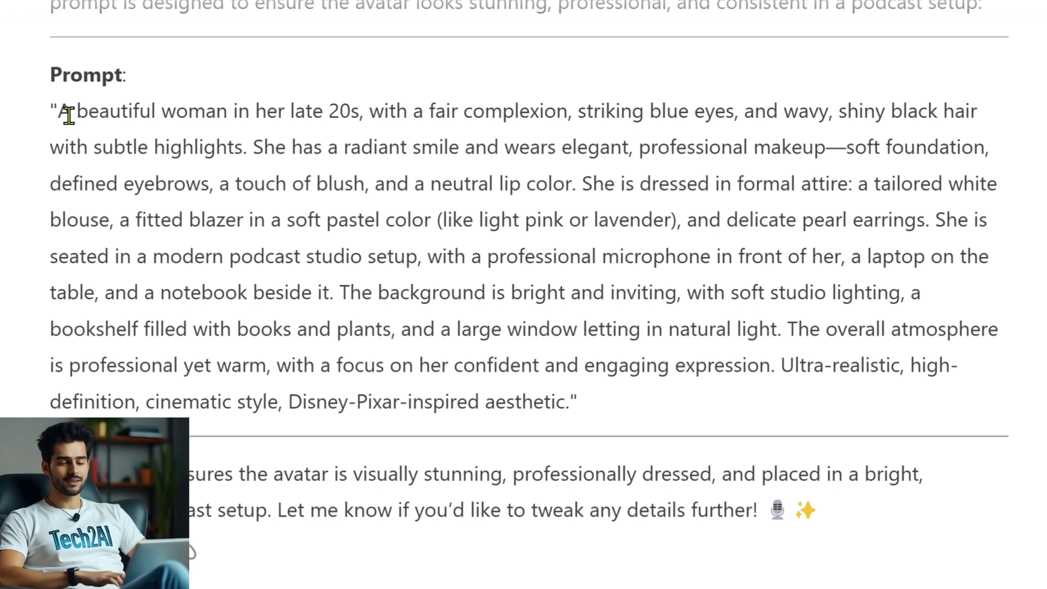
{"action": "left_click_drag", "start_coordinate": [58, 111], "coordinate": [212, 248]}
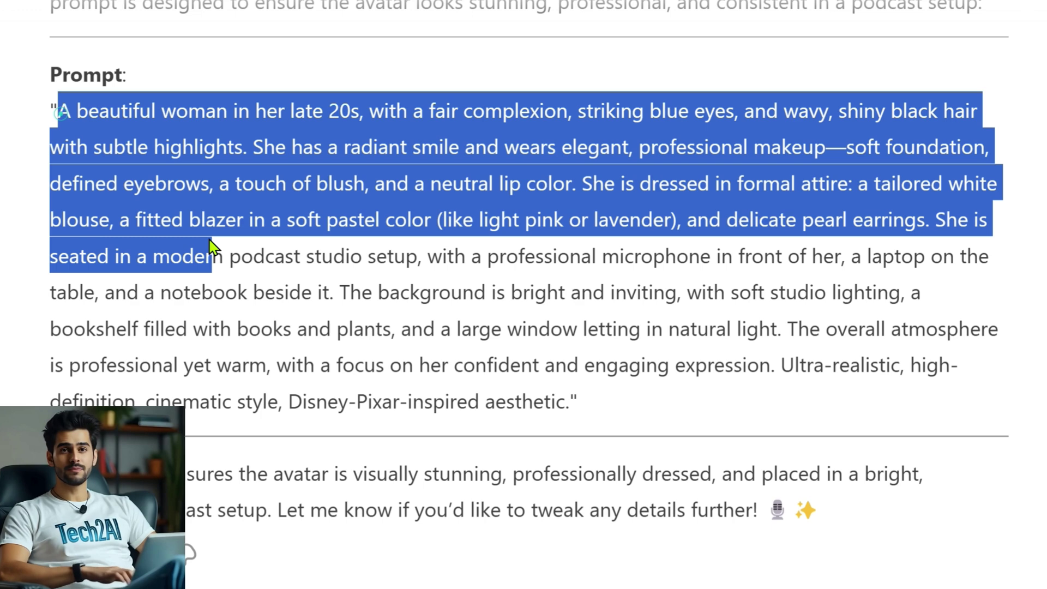
{"action": "left_click_drag", "start_coordinate": [211, 248], "coordinate": [568, 401]}
{"action": "key", "text": "ctrl+c"}
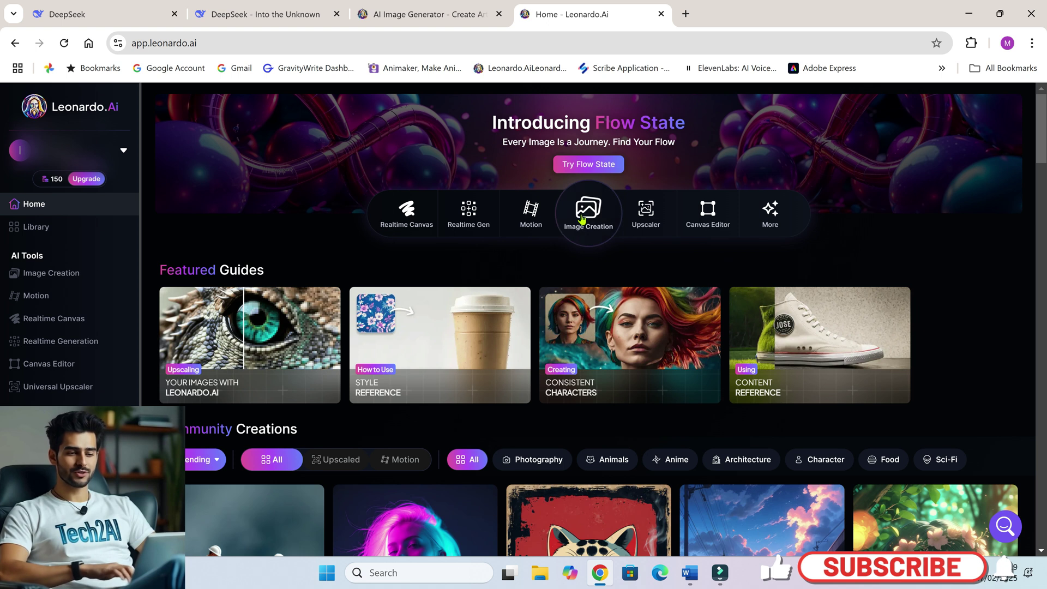
Step: Switch to Leonardo.Ai and set up Image Creation with the Flux Dev model and 16:9 image dimensions
{"action": "left_click", "coordinate": [587, 210]}
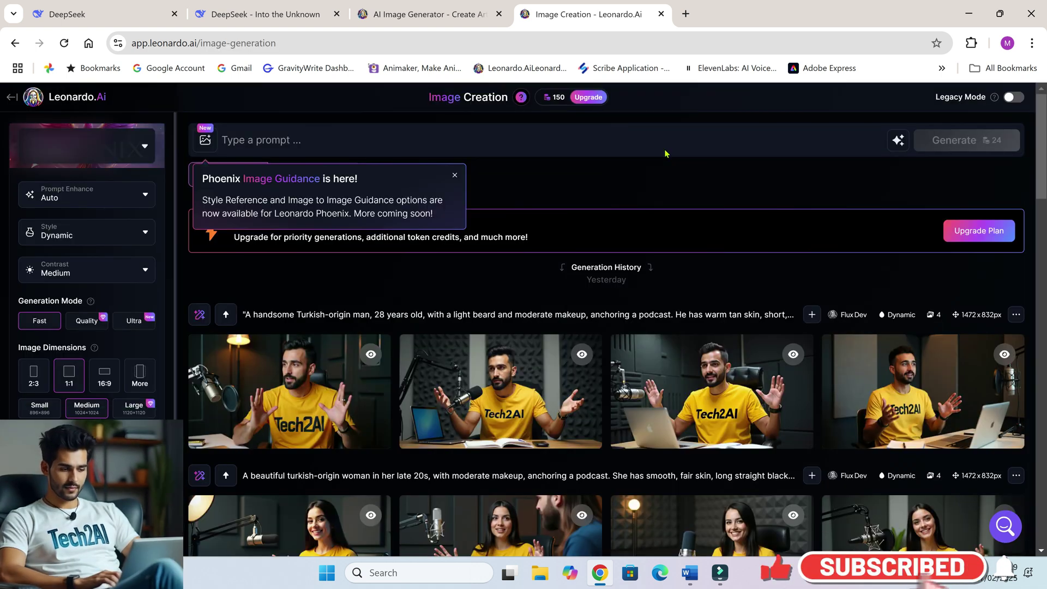
{"action": "left_click", "coordinate": [145, 147]}
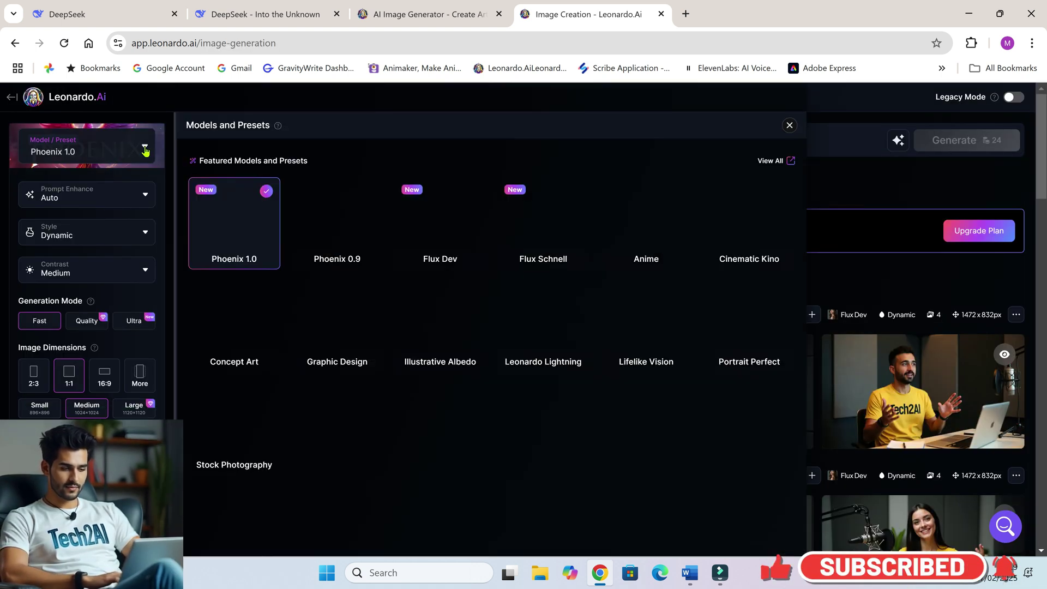
{"action": "left_click", "coordinate": [435, 228]}
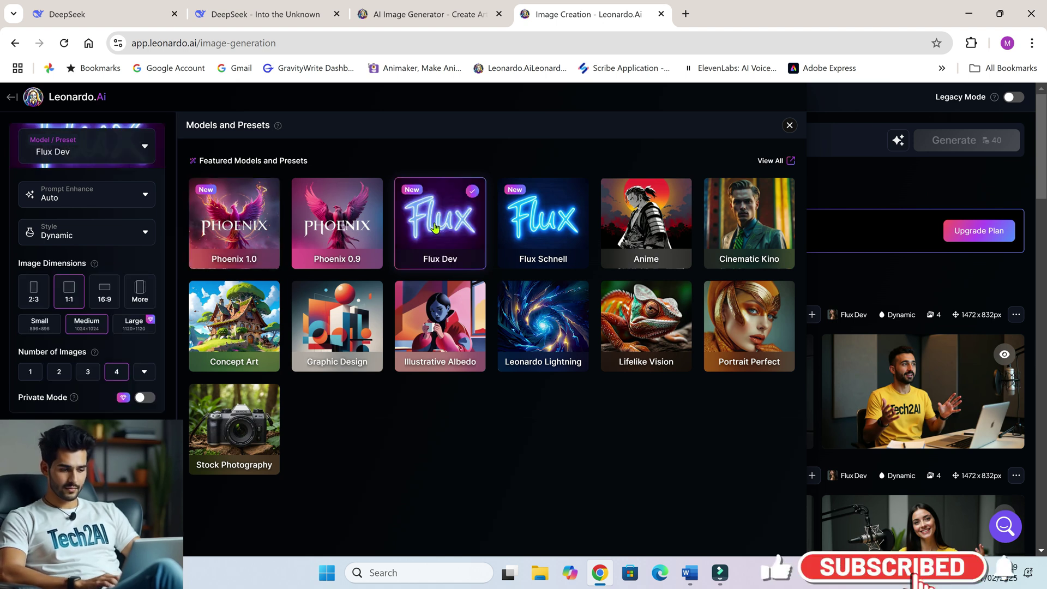
{"action": "left_click", "coordinate": [789, 125]}
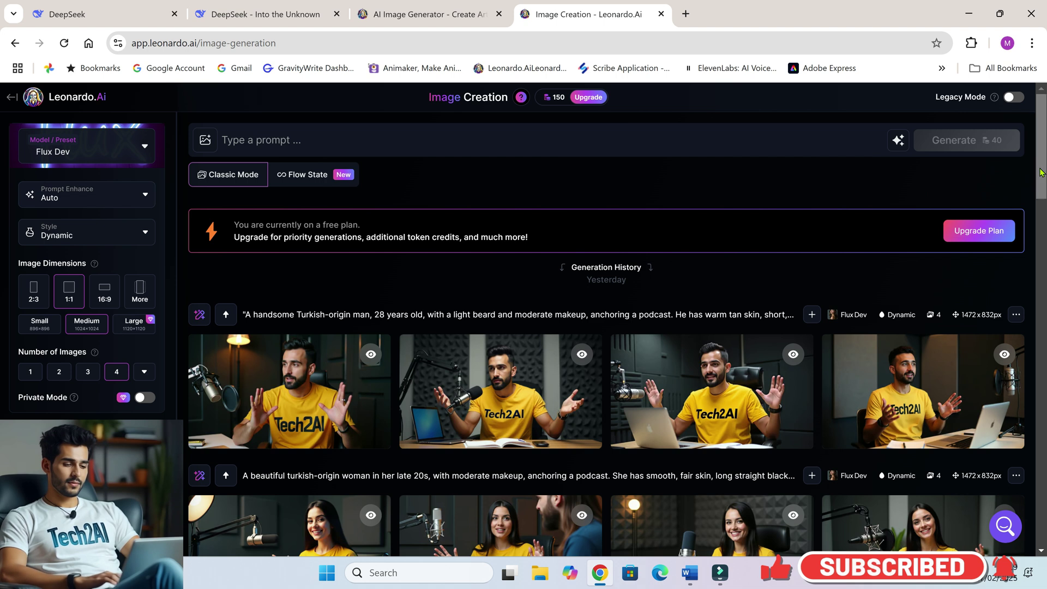
{"action": "left_click", "coordinate": [106, 295]}
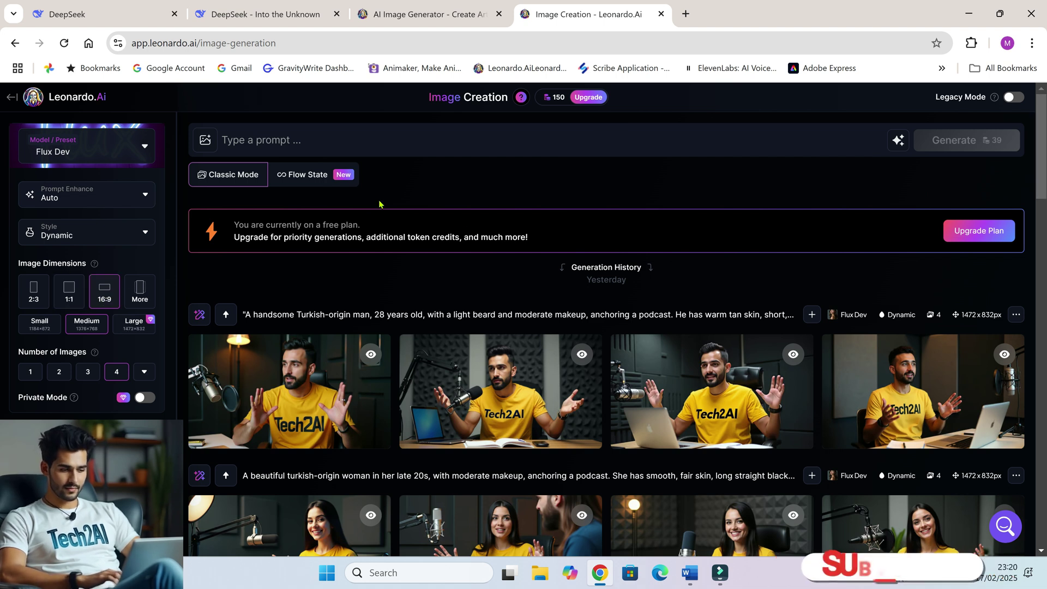
Step: Paste the copied female avatar prompt into the image prompt and generate the images
{"action": "left_click", "coordinate": [283, 140]}
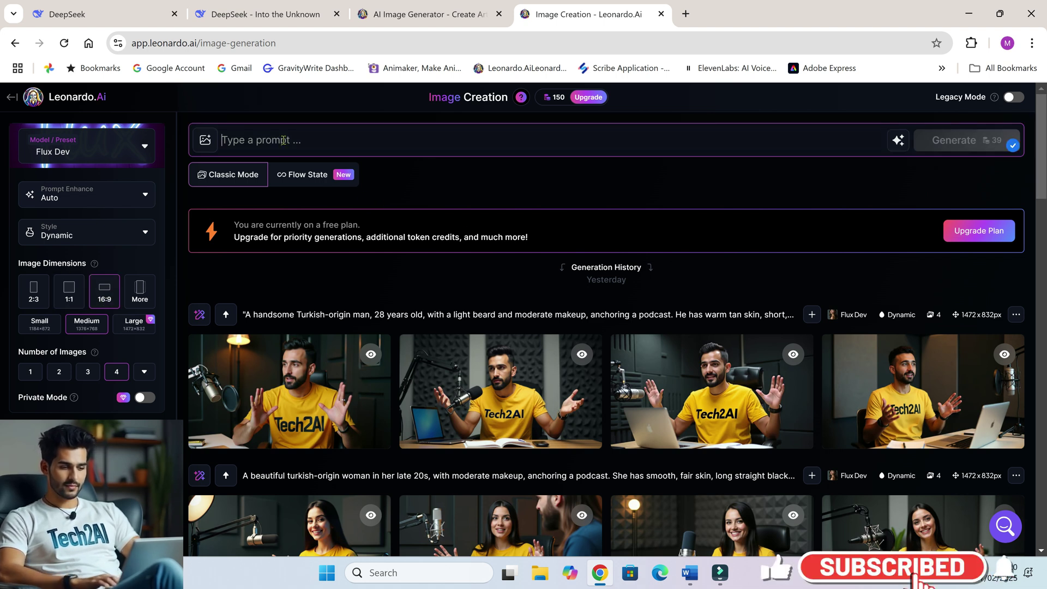
{"action": "key", "text": "ctrl+v"}
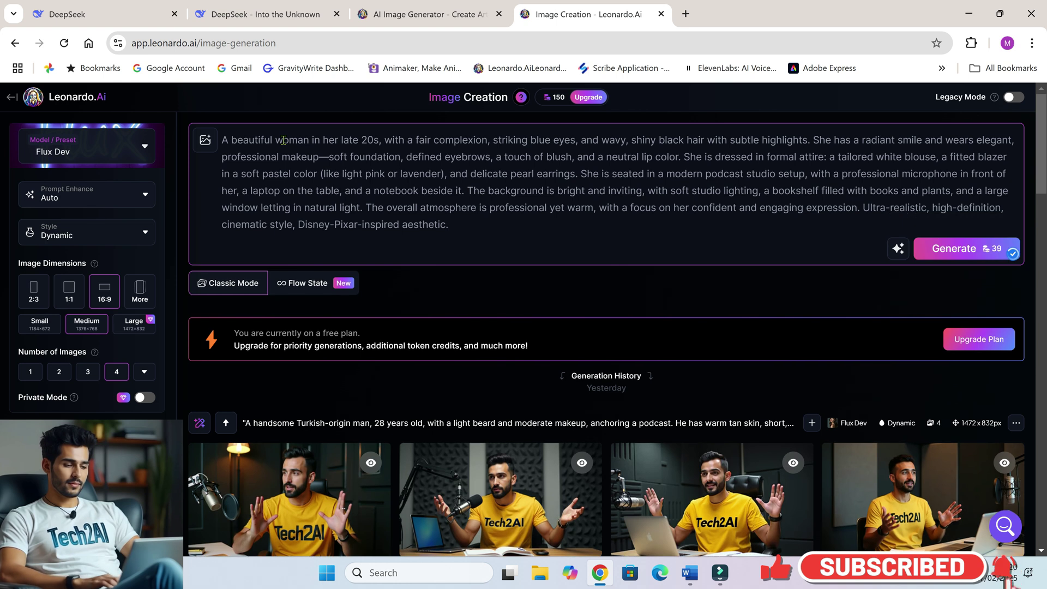
{"action": "key", "text": "ctrl+a"}
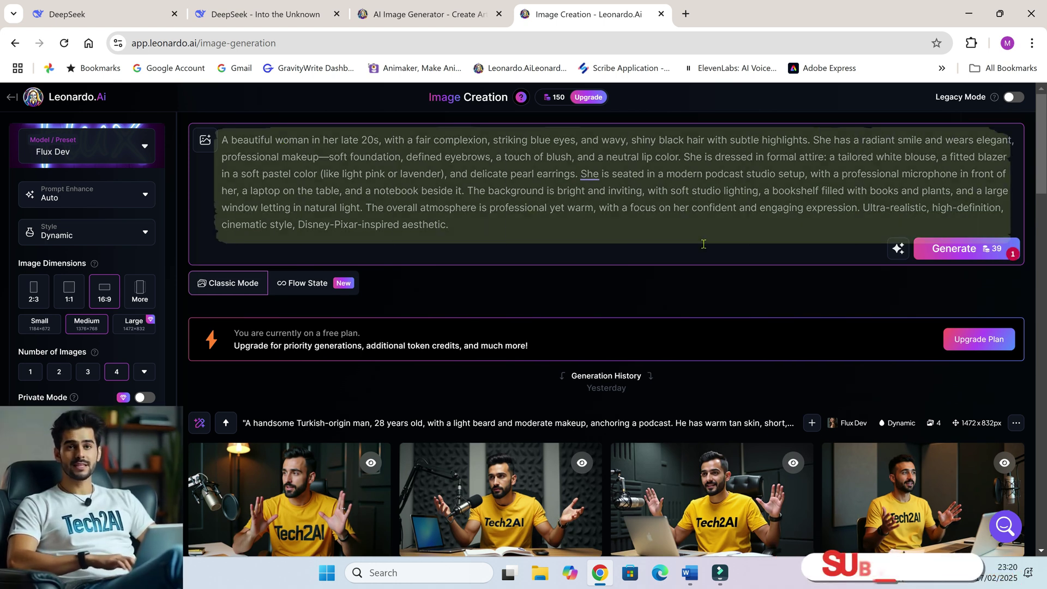
{"action": "left_click", "coordinate": [959, 249]}
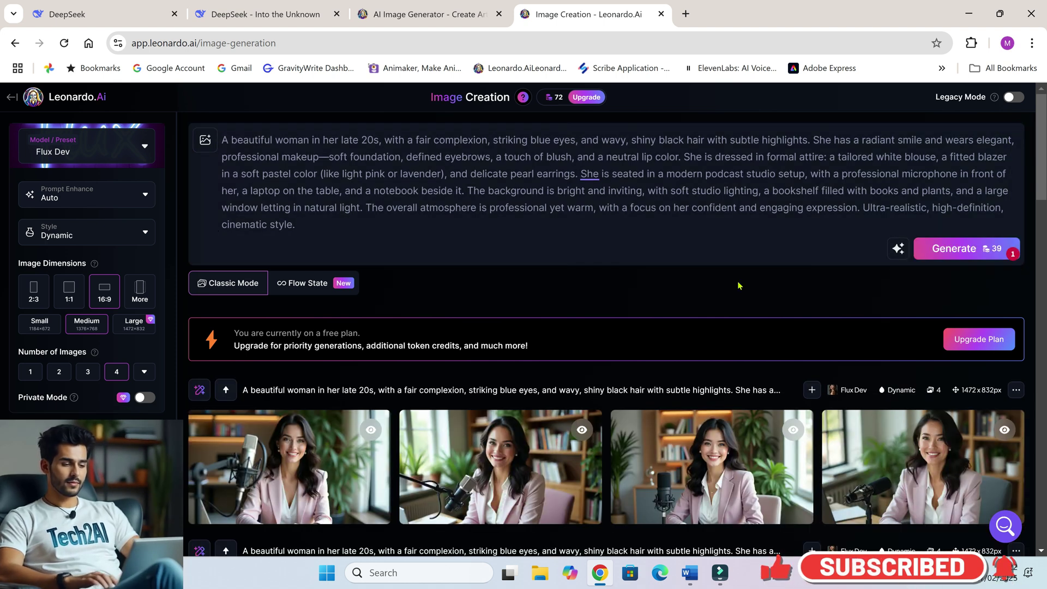
Step: Download the first generated image of the woman as a JPEG named Shiza into Desktop > My Avatar > Image
{"action": "scroll", "coordinate": [739, 285], "scroll_direction": "down", "scroll_amount": 3}
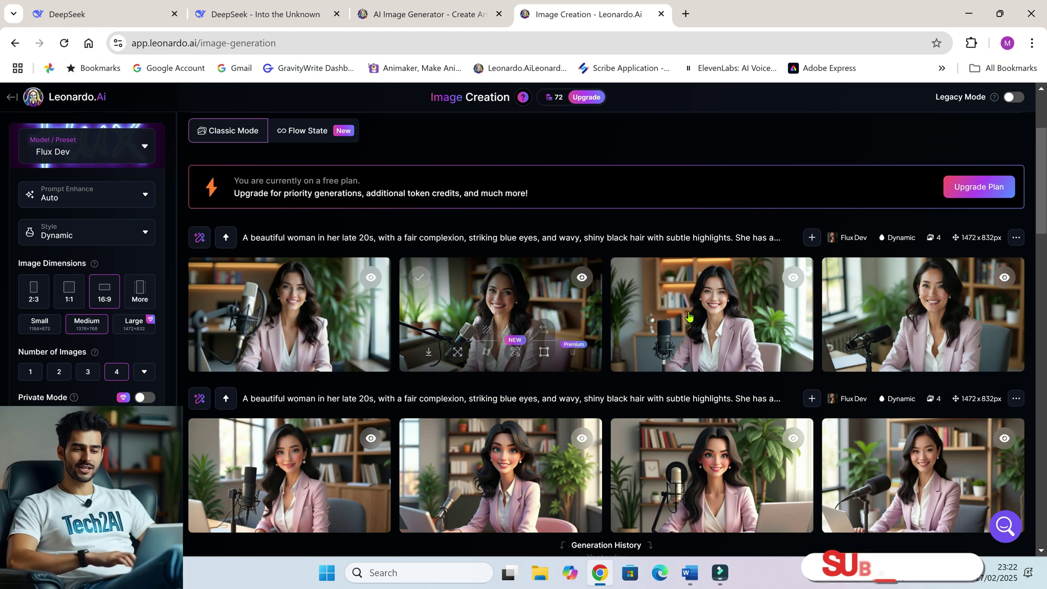
{"action": "left_click", "coordinate": [315, 300]}
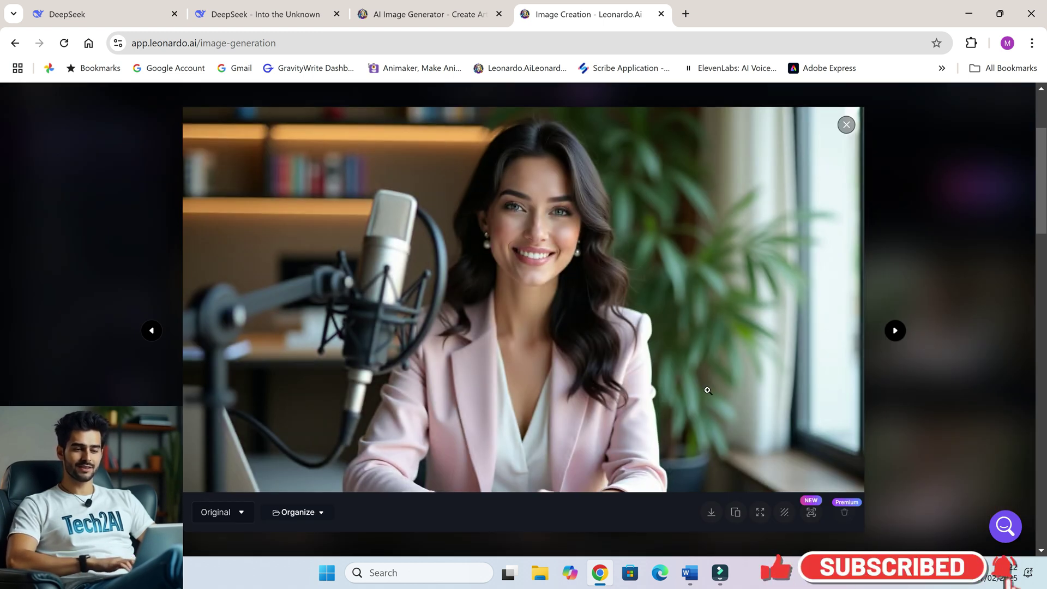
{"action": "left_click", "coordinate": [712, 513]}
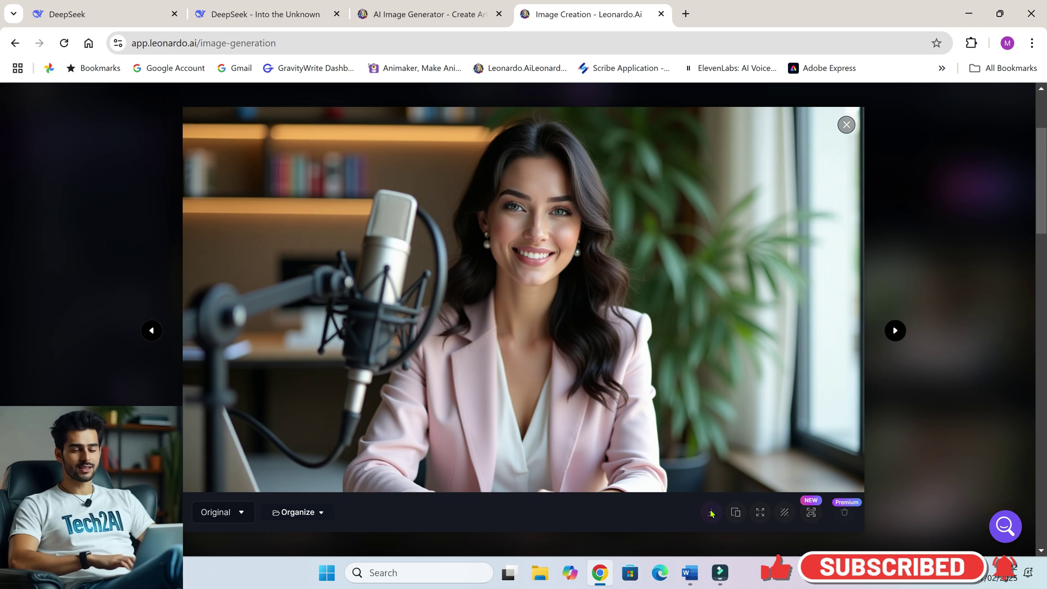
{"action": "left_click", "coordinate": [57, 127]}
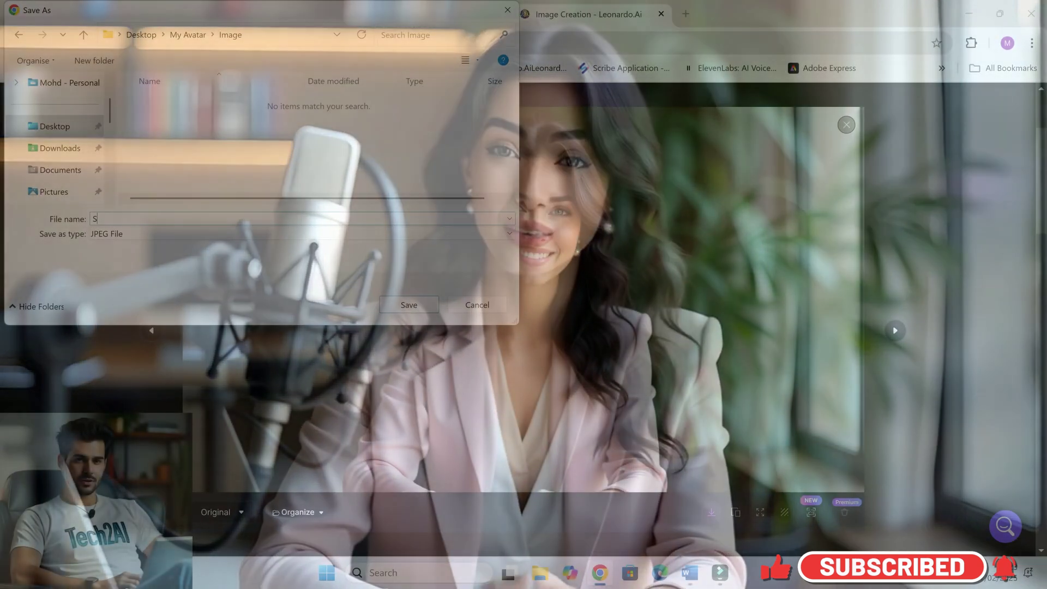
{"action": "type", "text": "h"}
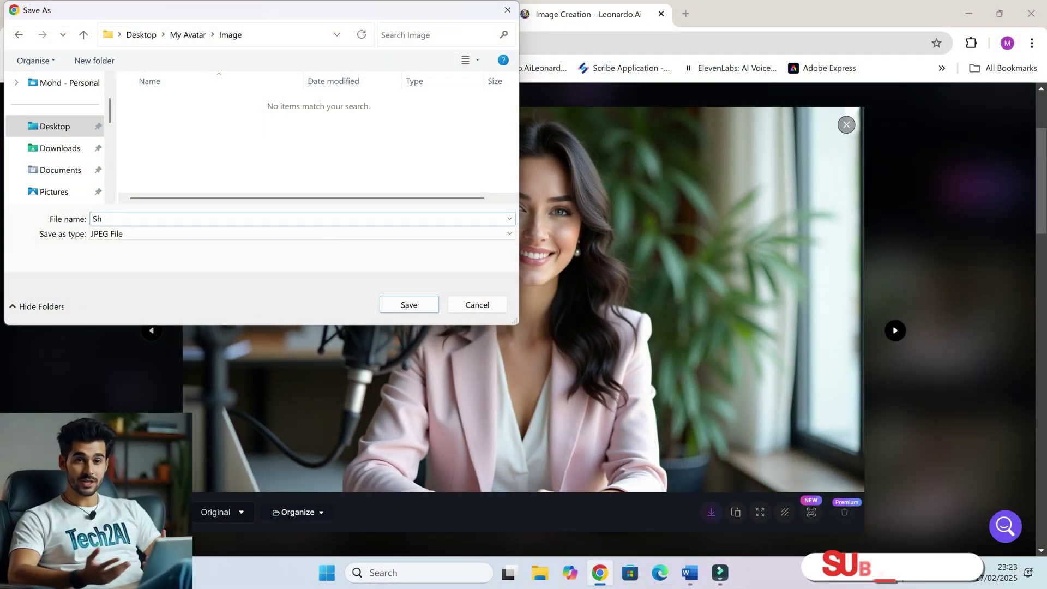
{"action": "type", "text": "iza"}
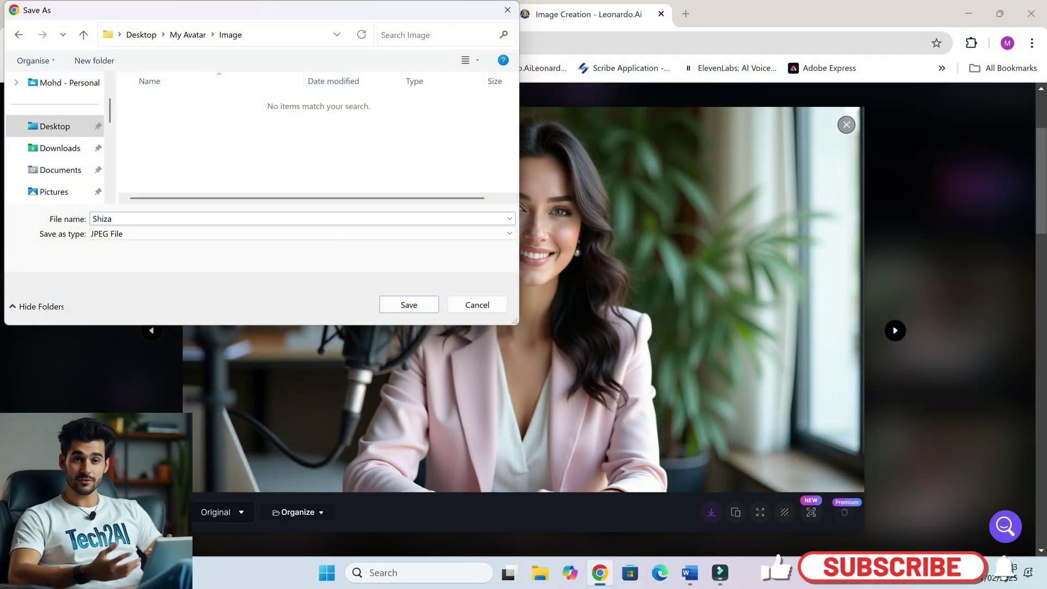
{"action": "left_click", "coordinate": [409, 305]}
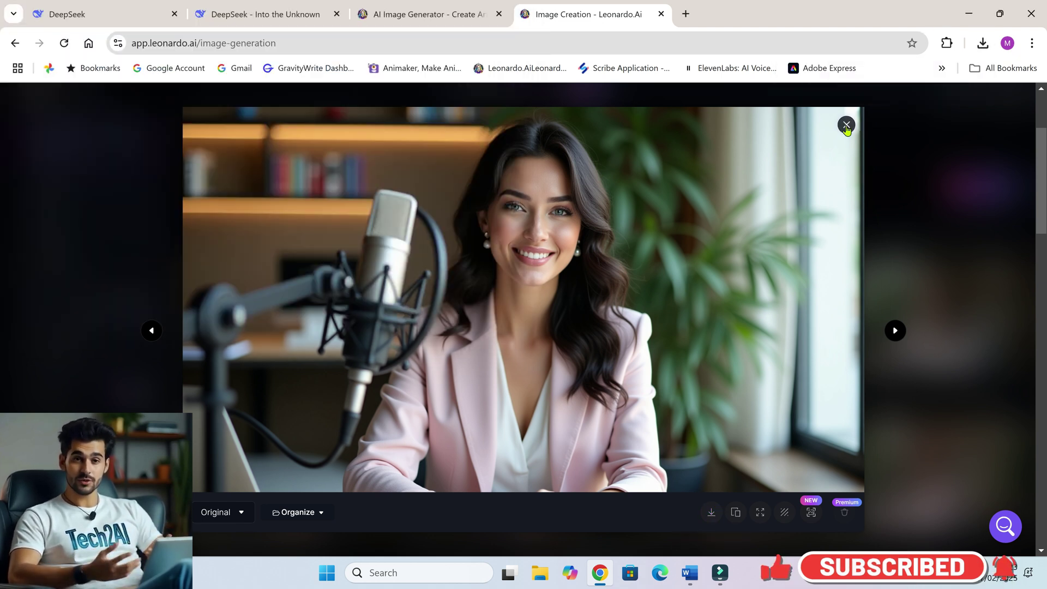
Step: Look through the other three images in the newest generated batch at full size
{"action": "left_click", "coordinate": [846, 126]}
{"action": "left_click", "coordinate": [518, 288]}
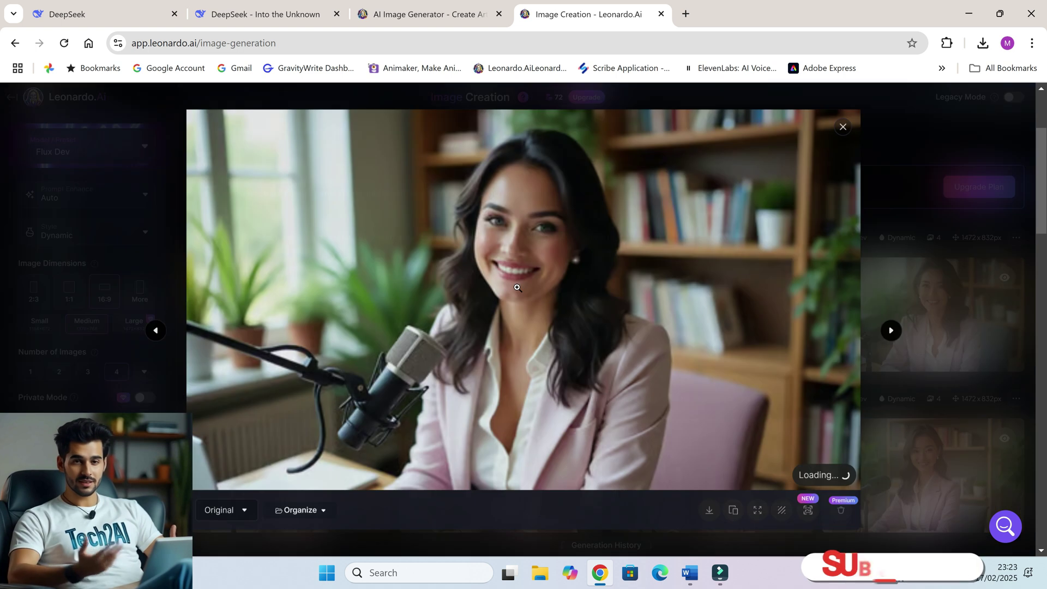
{"action": "left_click", "coordinate": [896, 331]}
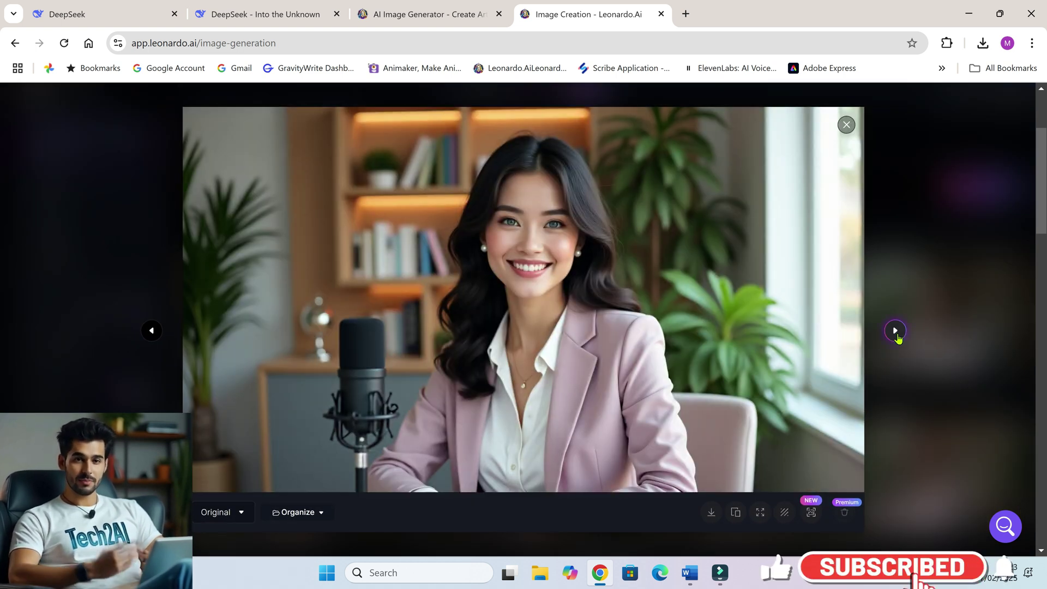
{"action": "left_click", "coordinate": [895, 331]}
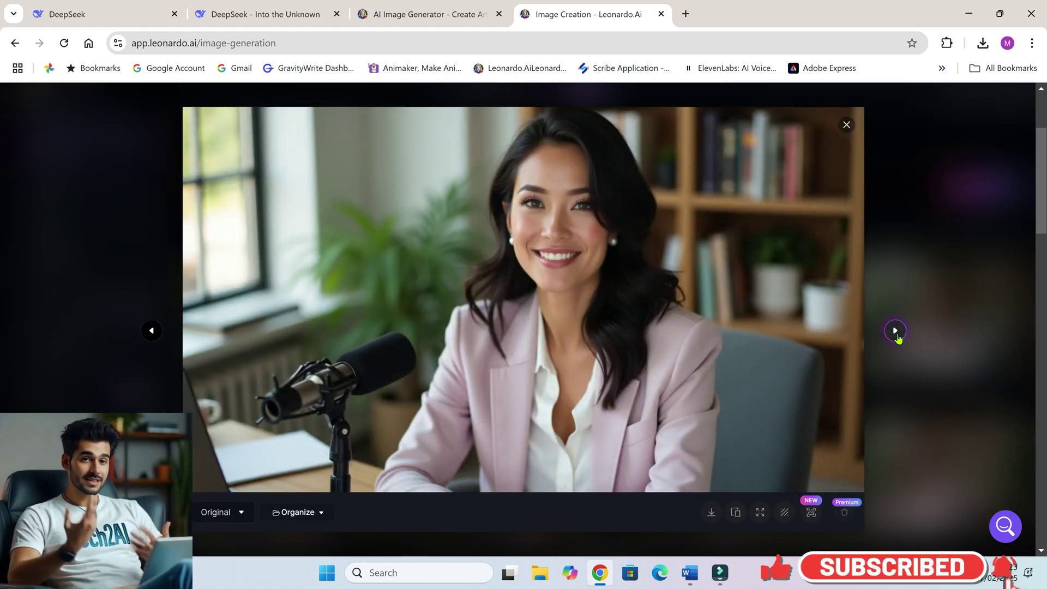
{"action": "left_click", "coordinate": [846, 125]}
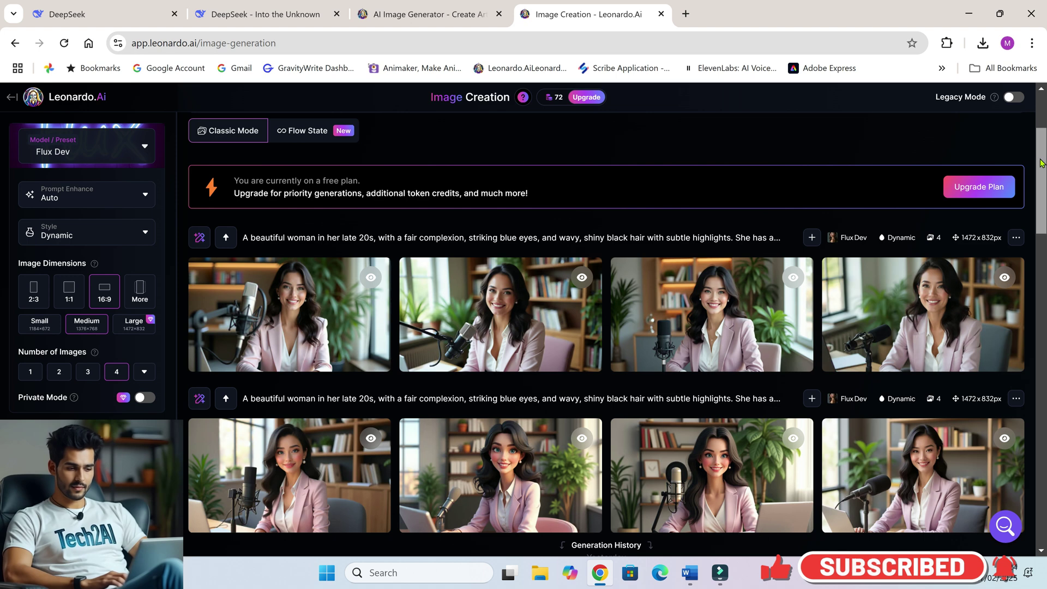
{"action": "left_click_drag", "start_coordinate": [1040, 148], "coordinate": [1040, 113]}
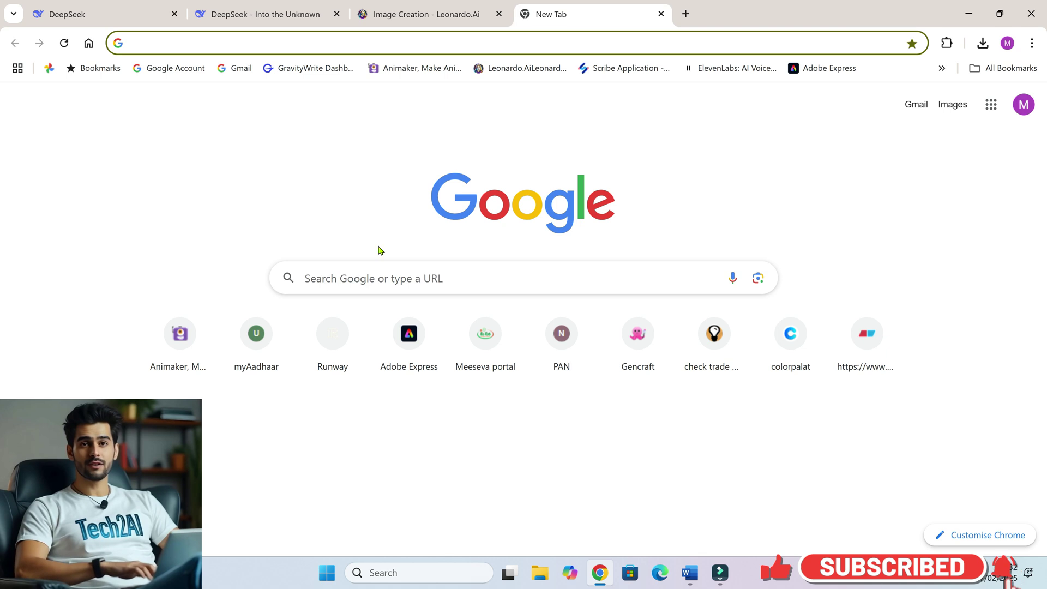
Step: Search the web for pixnova ai and open the AI Image Upscaler on the PixNova AI site
{"action": "left_click", "coordinate": [393, 275]}
{"action": "type", "text": "pixnova"}
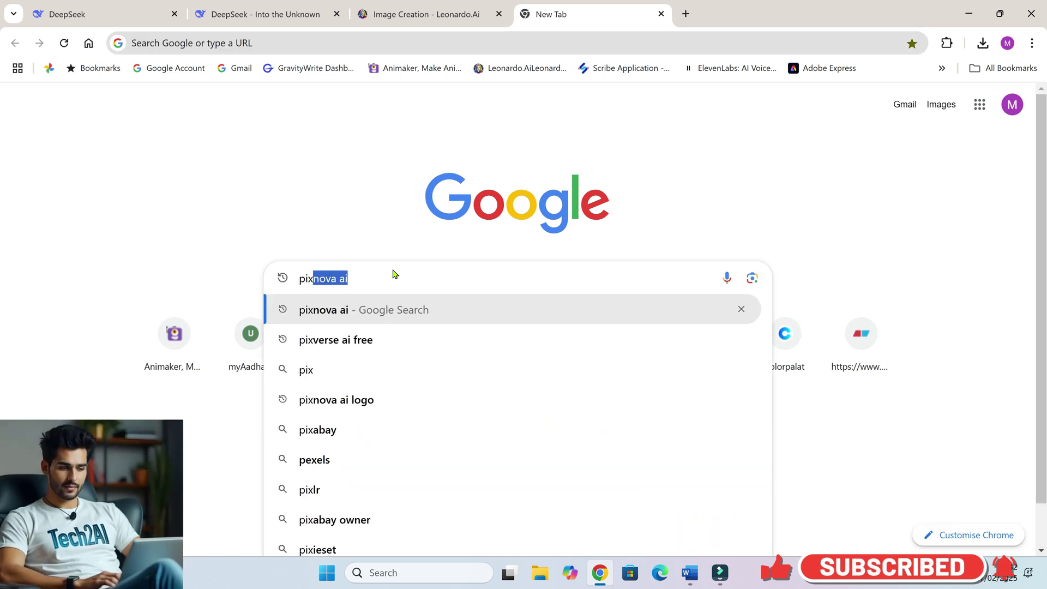
{"action": "left_click", "coordinate": [330, 311]}
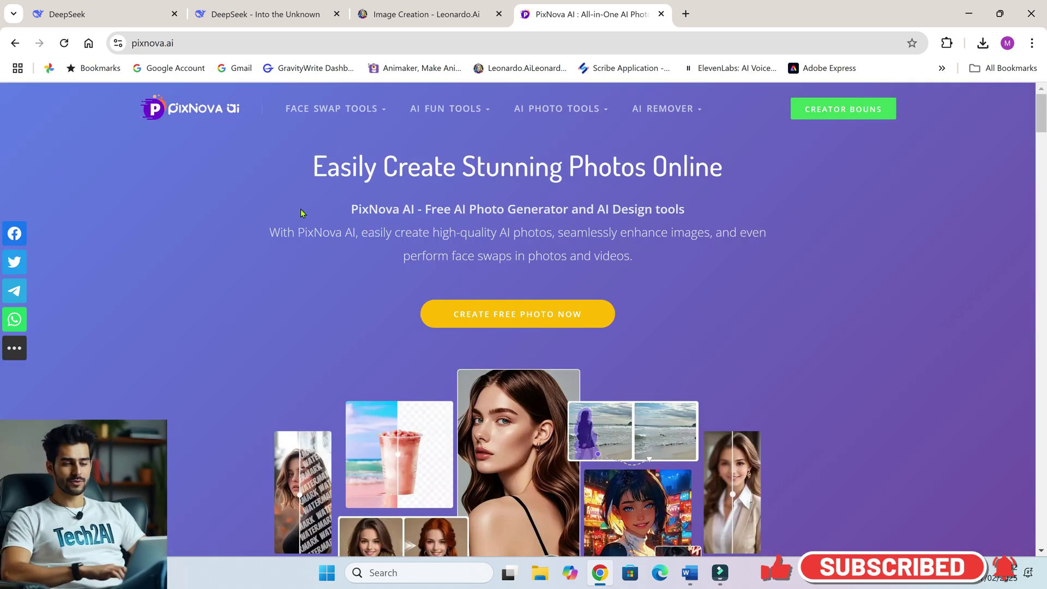
{"action": "mouse_move", "coordinate": [490, 111]}
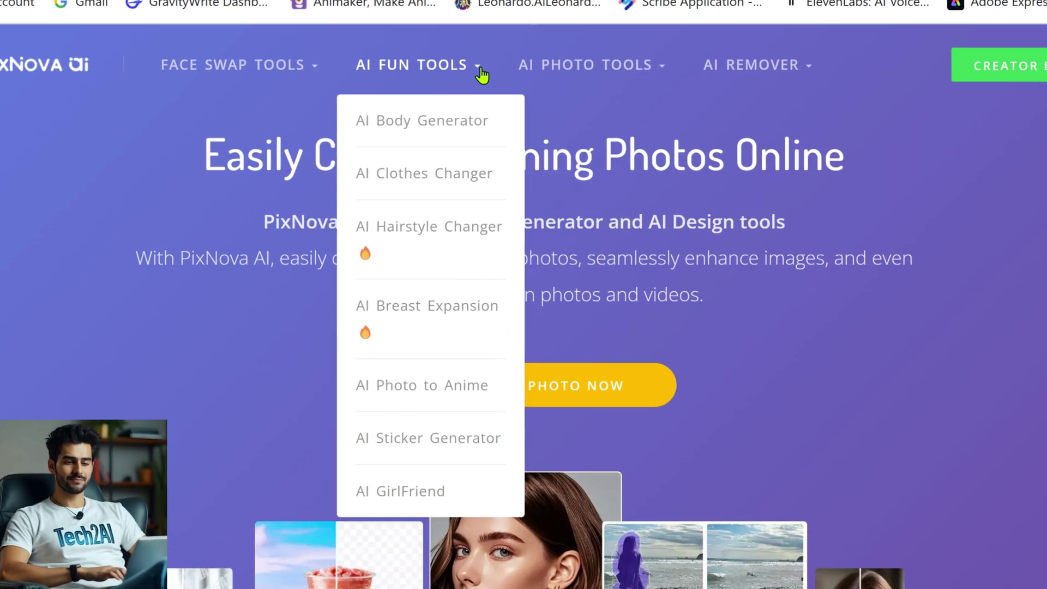
{"action": "mouse_move", "coordinate": [605, 65]}
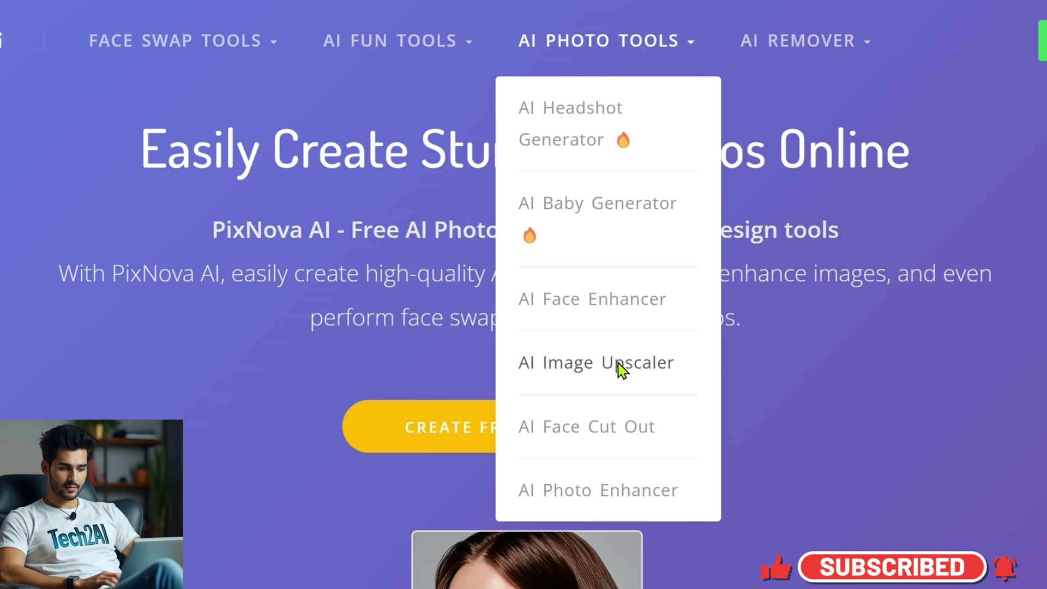
{"action": "left_click", "coordinate": [622, 370]}
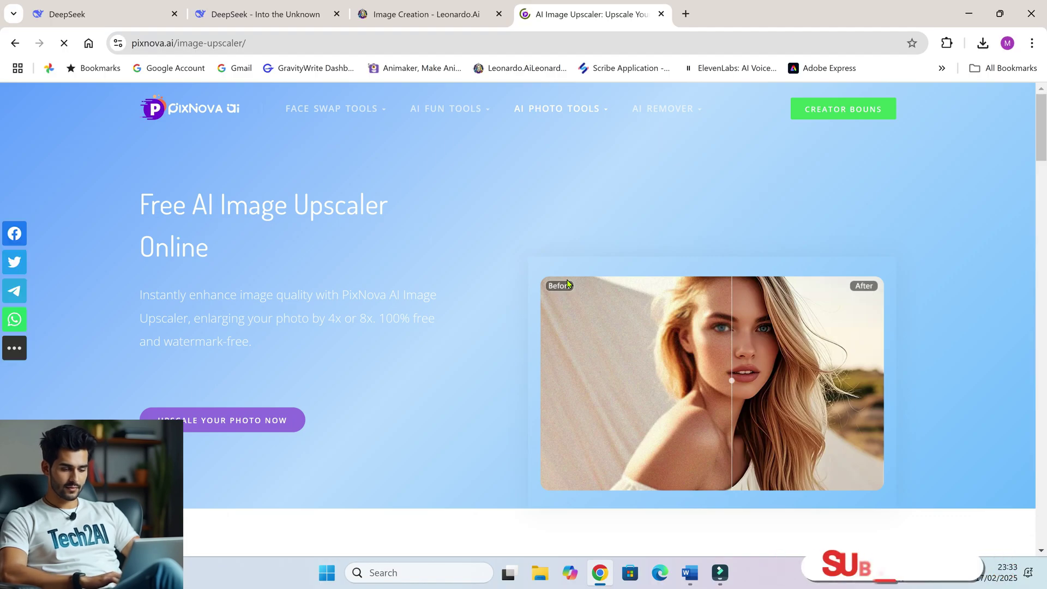
Step: Upload the saved avatar image to the AI Image Upscaler Playground
{"action": "left_click", "coordinate": [257, 430]}
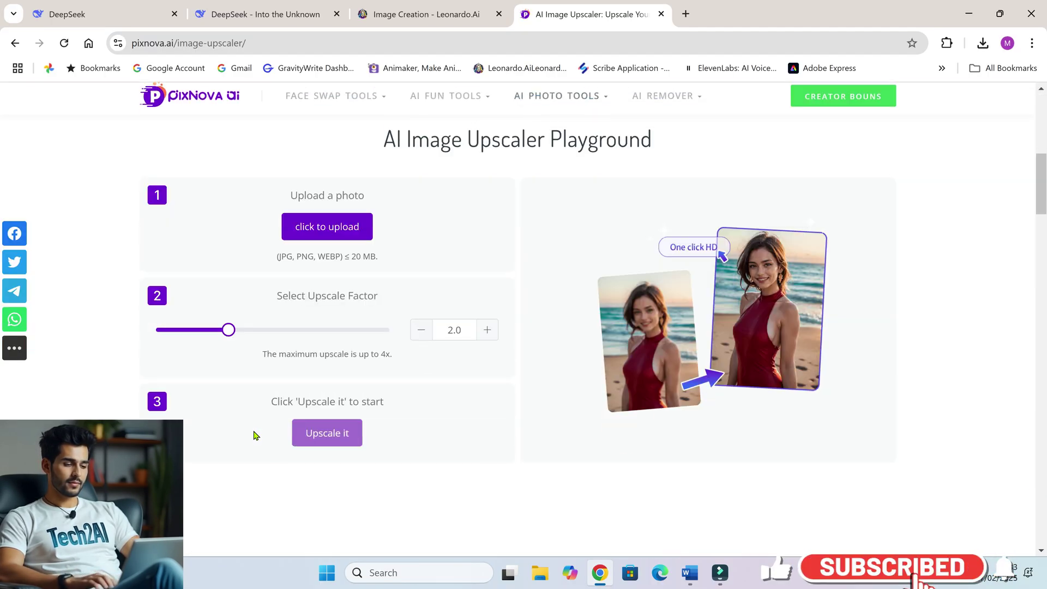
{"action": "left_click", "coordinate": [342, 230]}
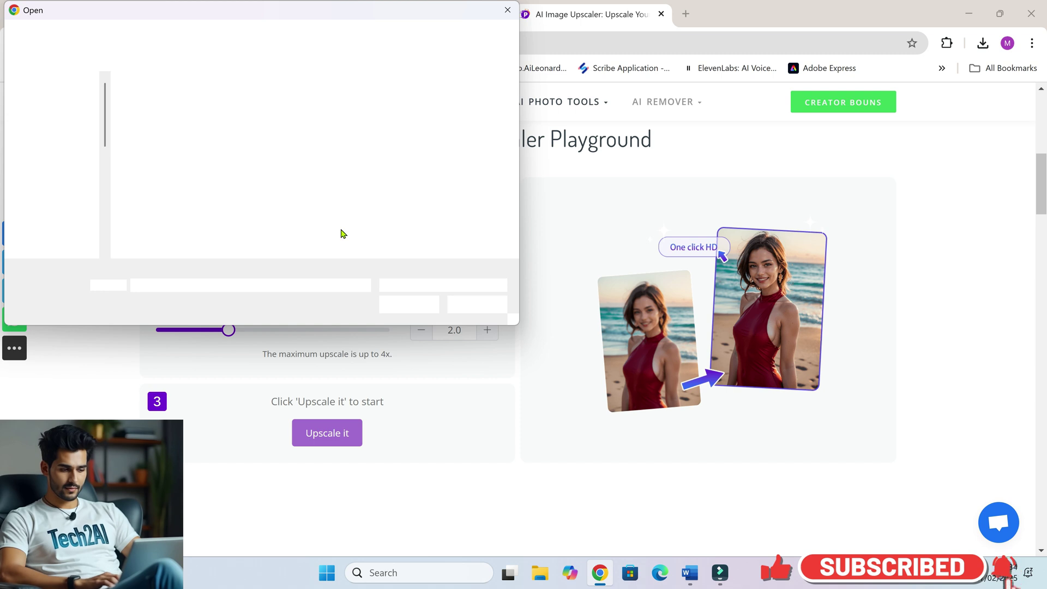
{"action": "left_click", "coordinate": [158, 134]}
{"action": "left_click", "coordinate": [409, 304]}
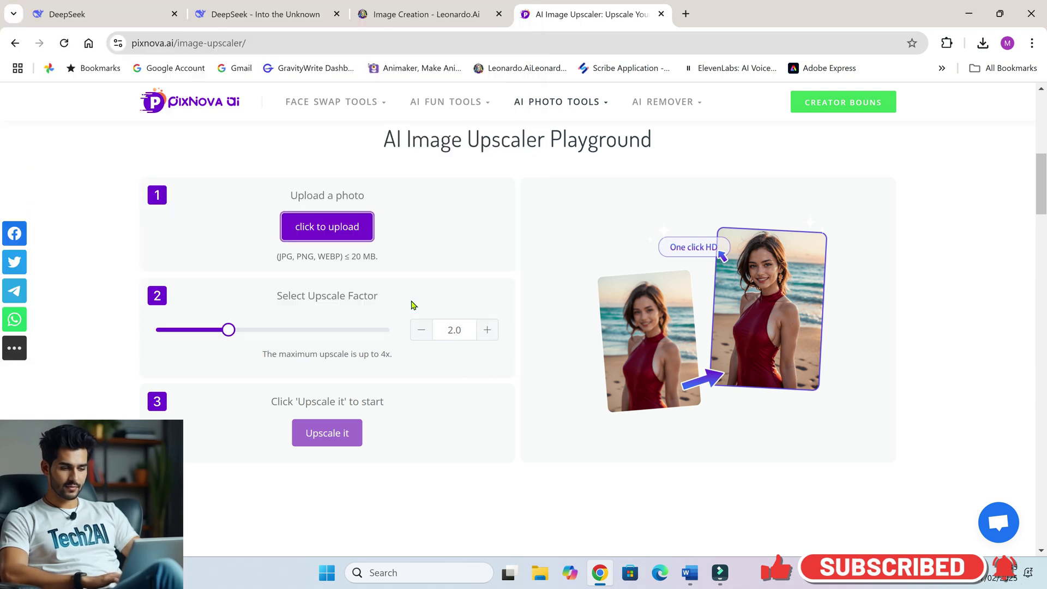
Step: Set the upscale factor to 3.0 and start upscaling the avatar image
{"action": "mouse_move", "coordinate": [257, 339]}
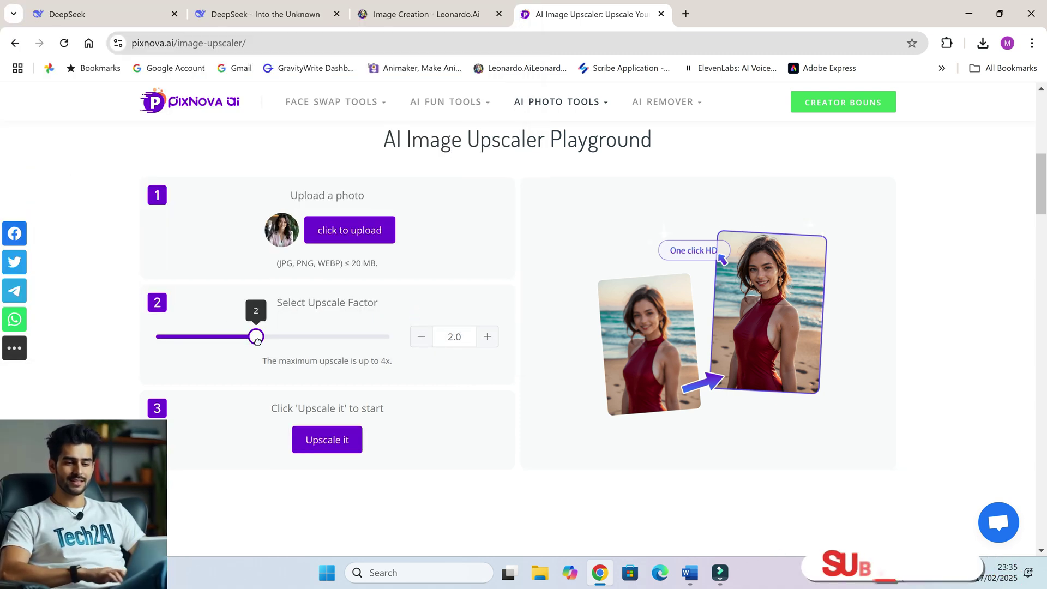
{"action": "left_click_drag", "start_coordinate": [257, 339], "coordinate": [371, 342]}
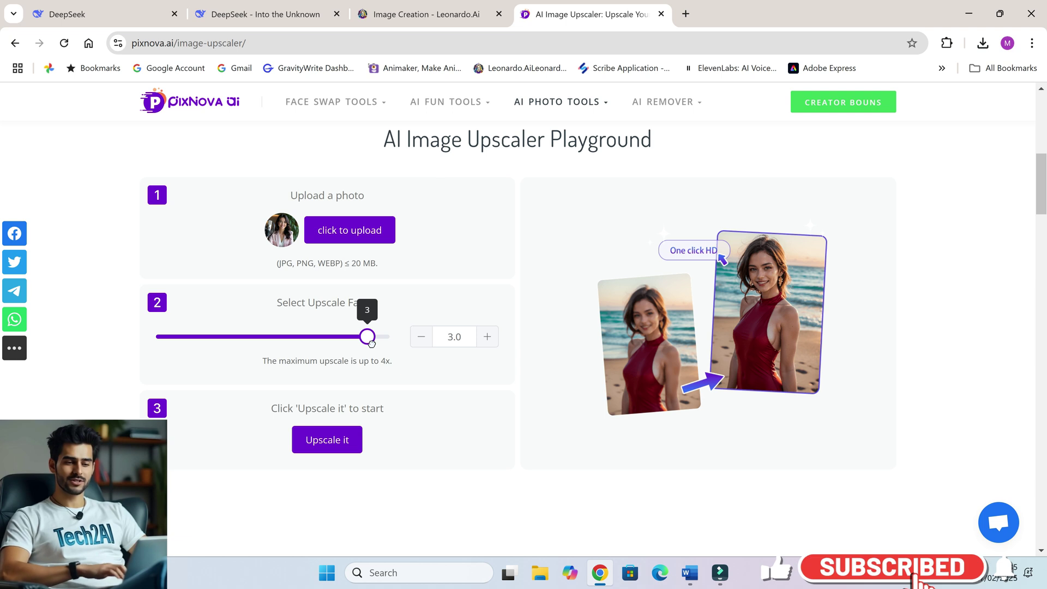
{"action": "left_click", "coordinate": [324, 441]}
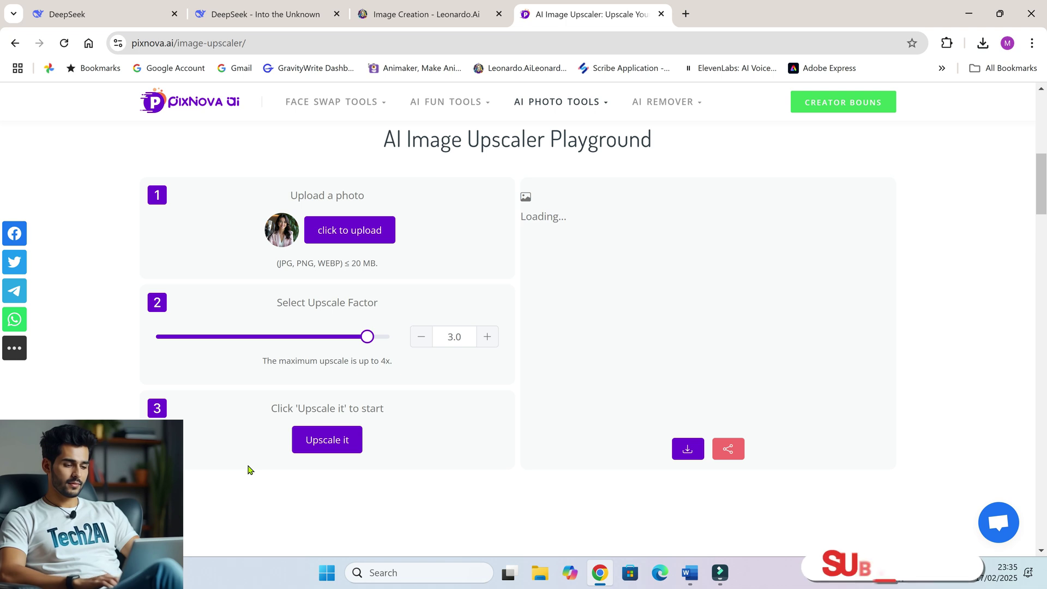
Step: Preview the upscaled avatar at full size and download it to the Image folder, adding the avatar's name to the file name output
{"action": "left_click", "coordinate": [704, 350]}
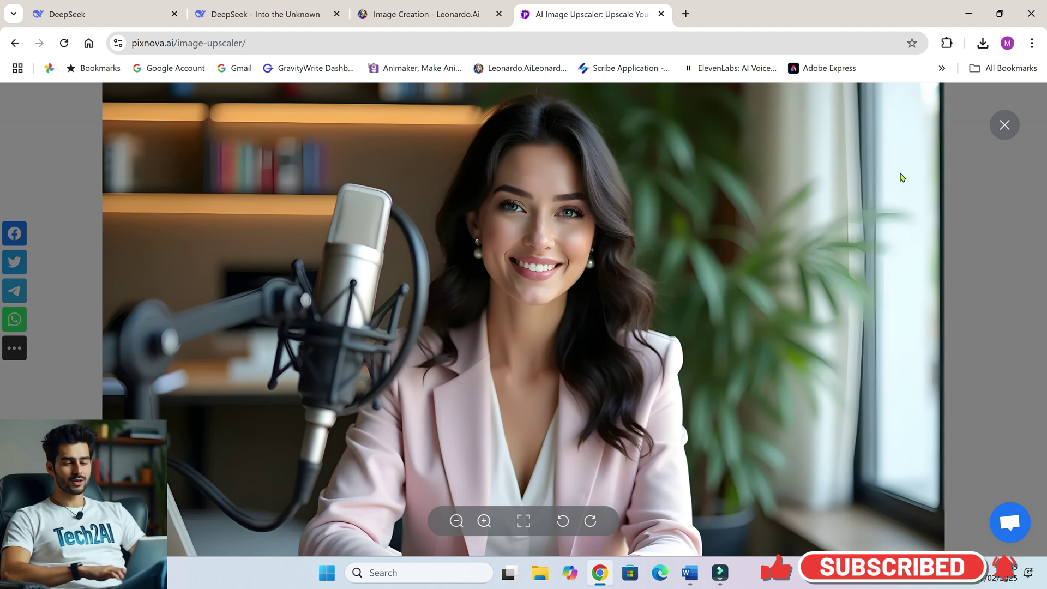
{"action": "left_click", "coordinate": [1003, 125]}
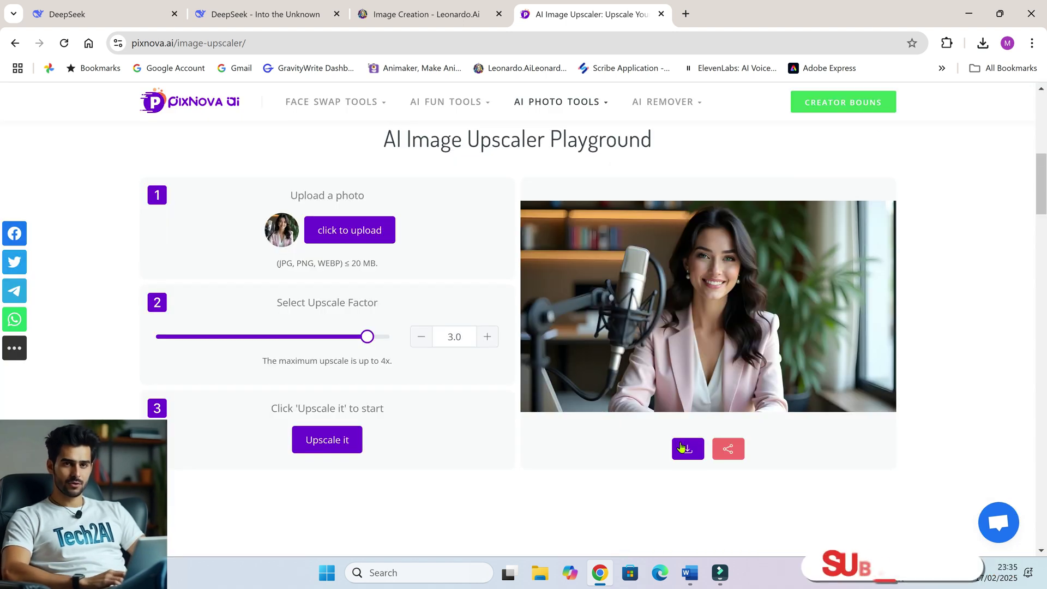
{"action": "left_click", "coordinate": [688, 454]}
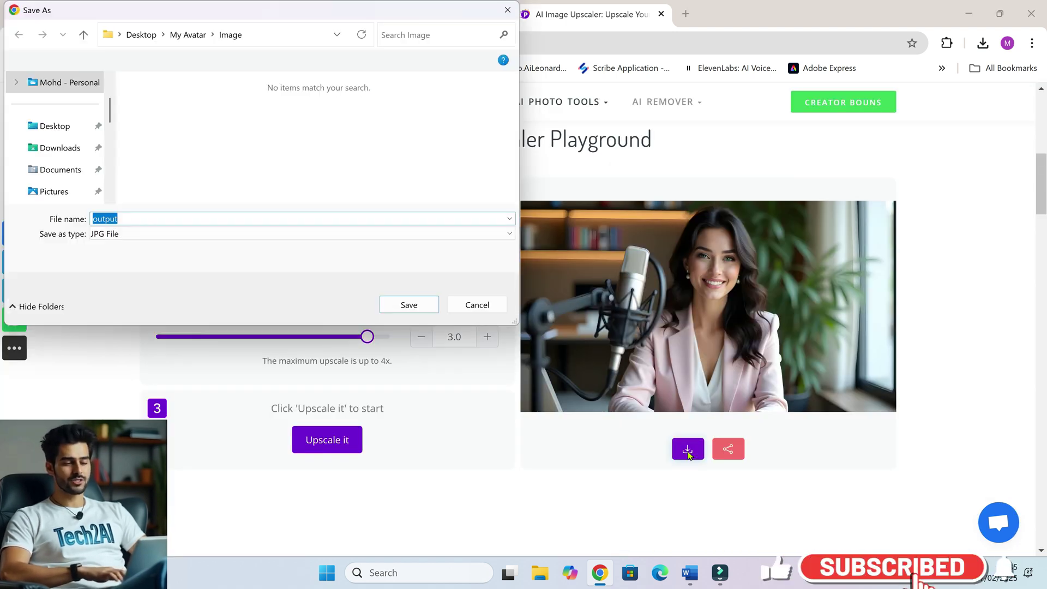
{"action": "left_click", "coordinate": [197, 220]}
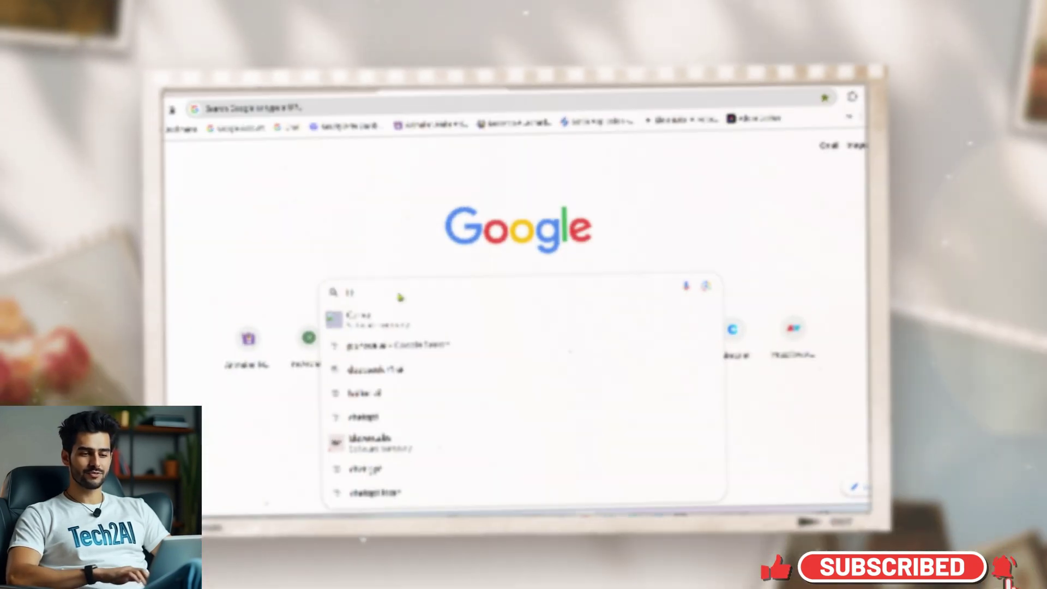
Step: Search the web for hailuo ai and open the video creation page on the Hailuo AI site
{"action": "type", "text": "luo ai"}
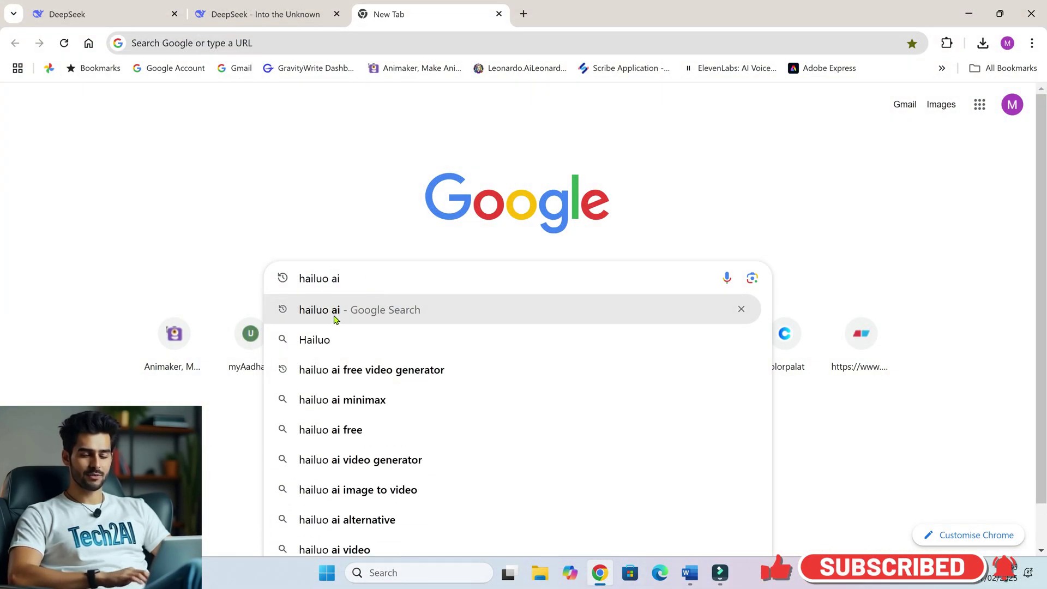
{"action": "left_click", "coordinate": [335, 310]}
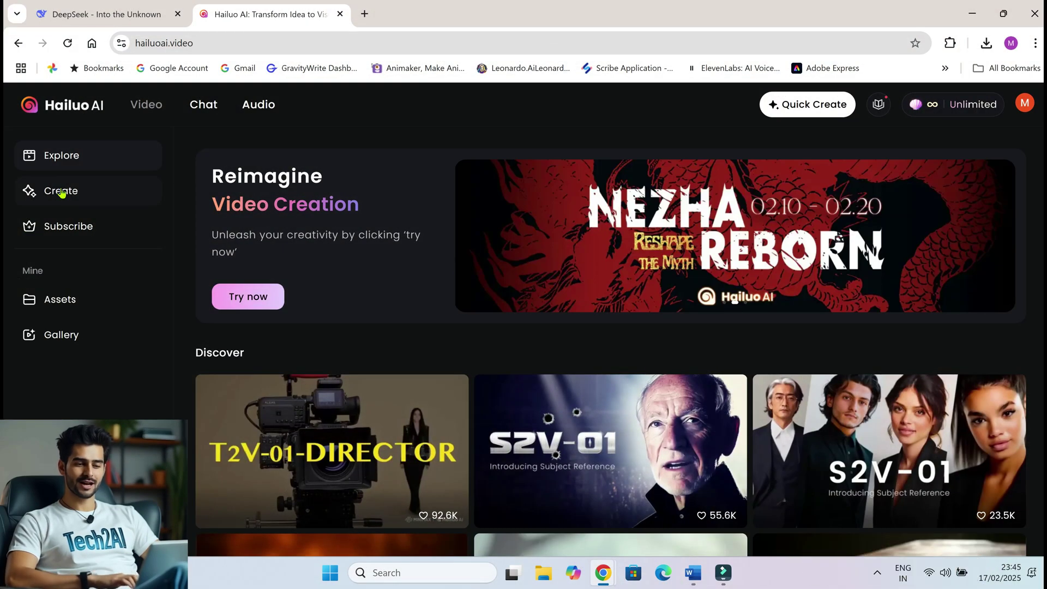
{"action": "left_click", "coordinate": [61, 191]}
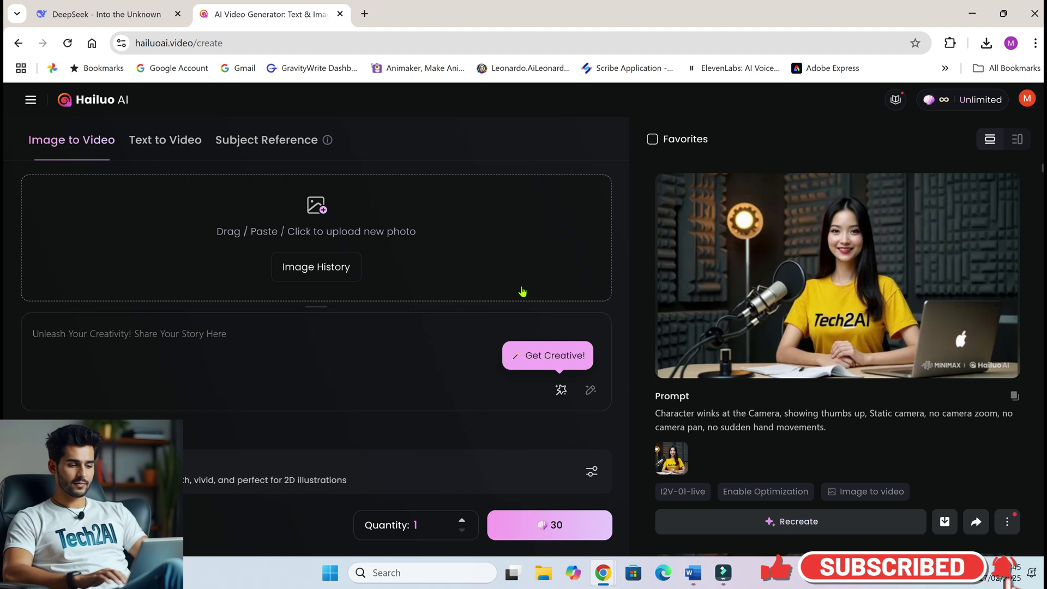
Step: Upload the upscaled avatar image from the Image folder as the Image to Video source
{"action": "left_click", "coordinate": [317, 207]}
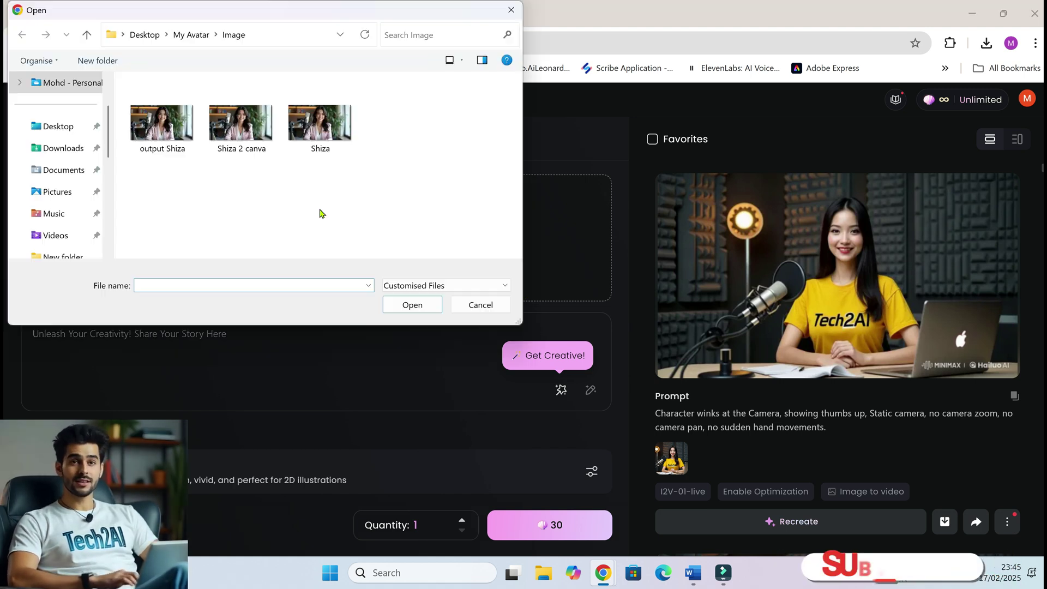
{"action": "left_click", "coordinate": [162, 123]}
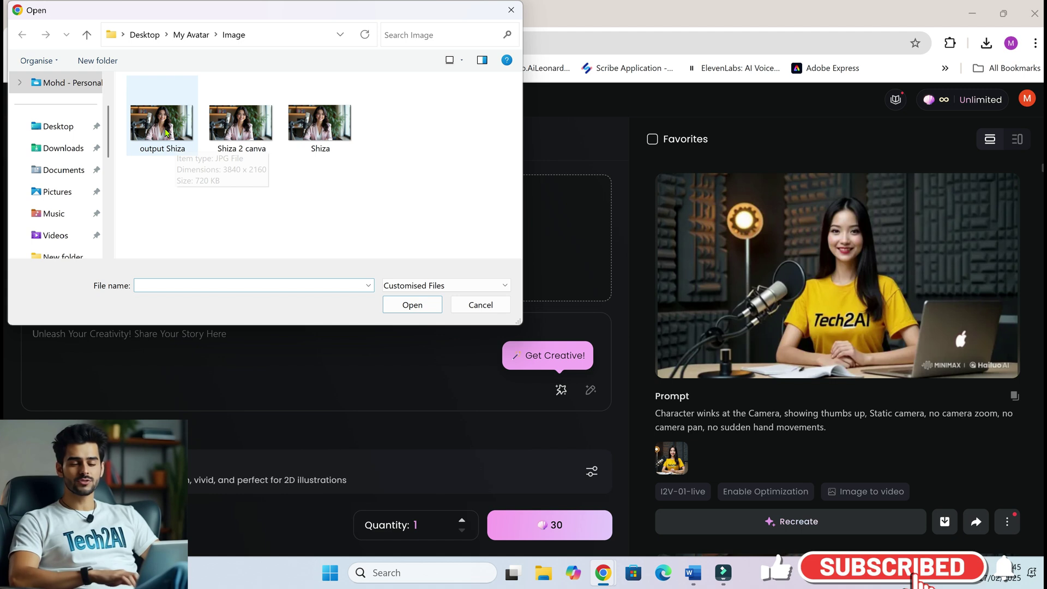
{"action": "left_click", "coordinate": [412, 305]}
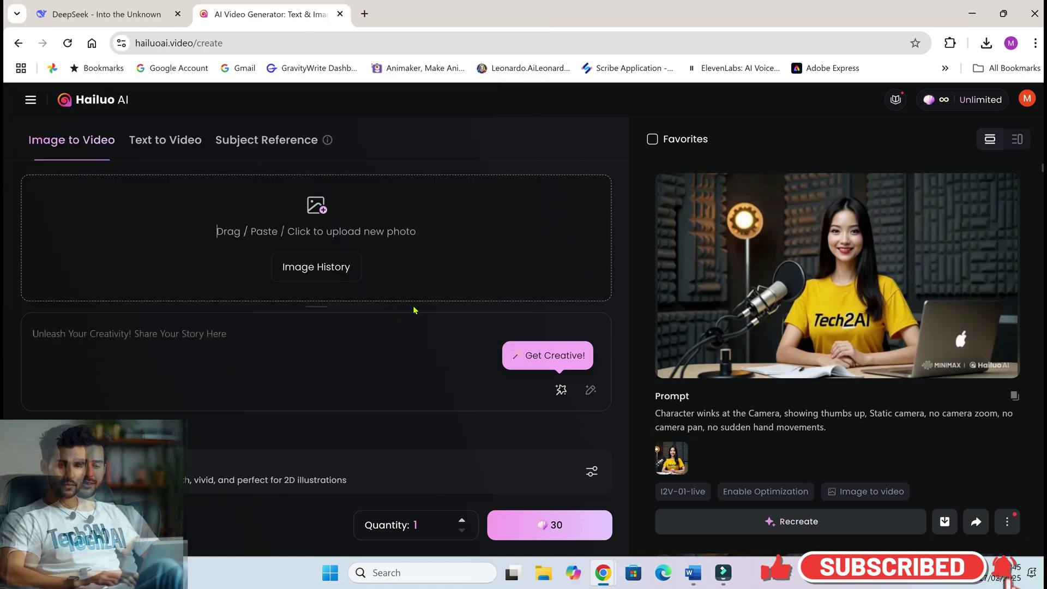
Step: Switch to the Word document with the video prompts and examine the first one, Character Talking into the Camera, hands by side
{"action": "mouse_move", "coordinate": [692, 572]}
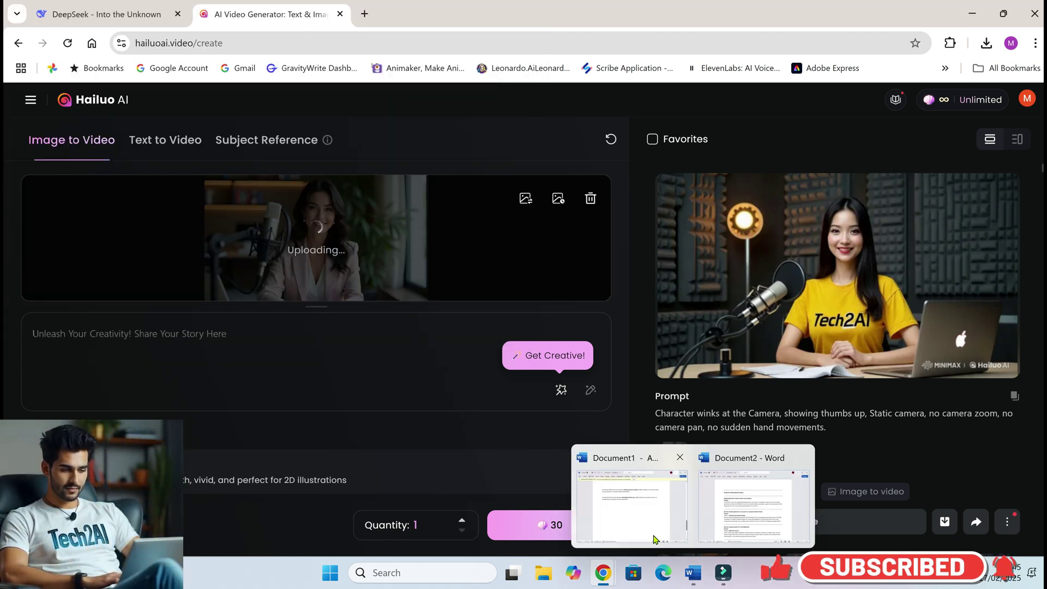
{"action": "left_click", "coordinate": [731, 480]}
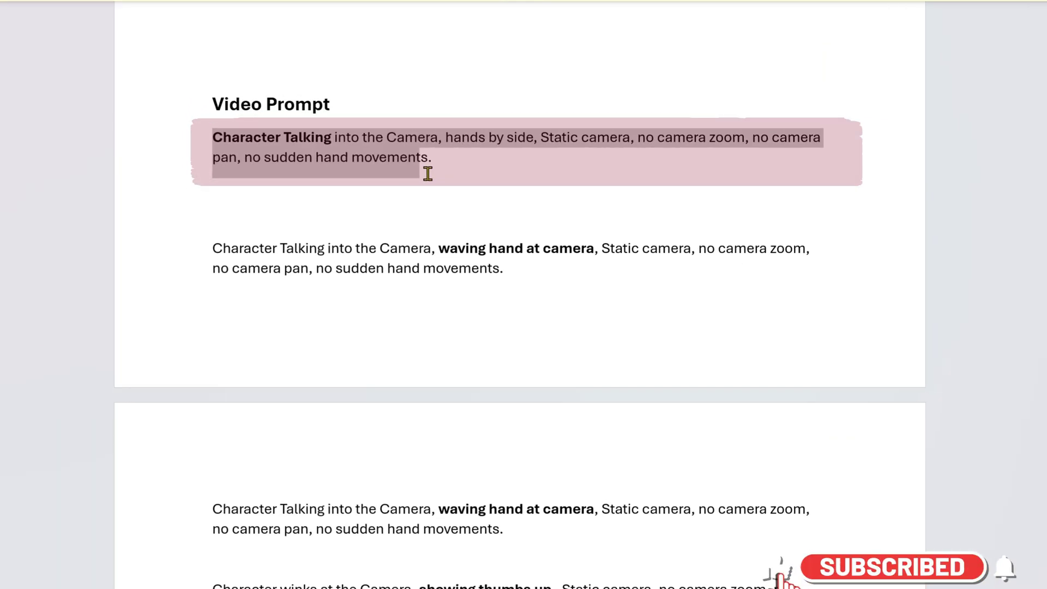
{"action": "left_click_drag", "start_coordinate": [428, 174], "coordinate": [467, 181]}
{"action": "left_click", "coordinate": [540, 140]}
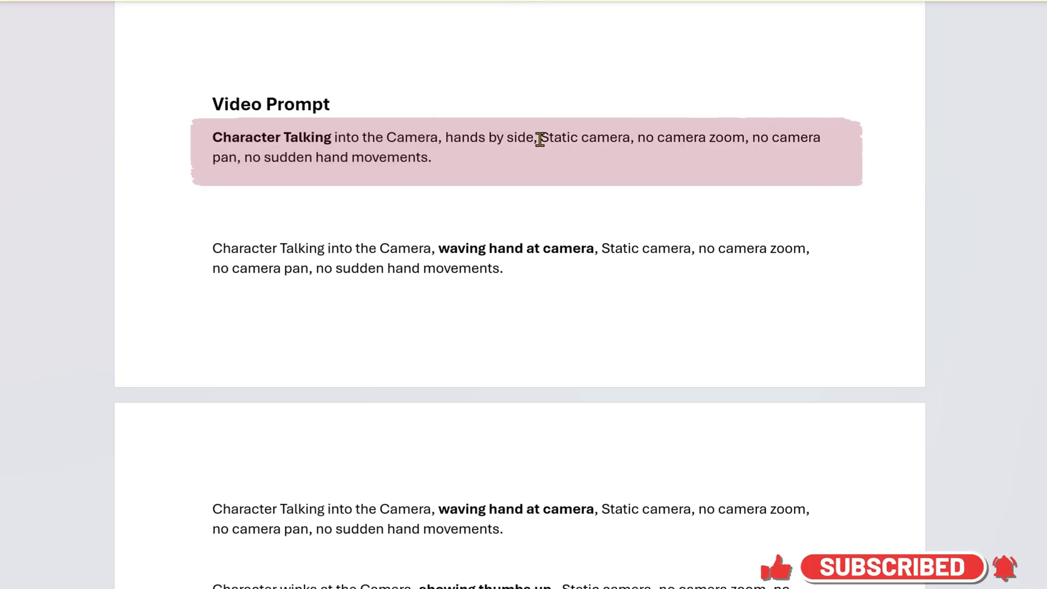
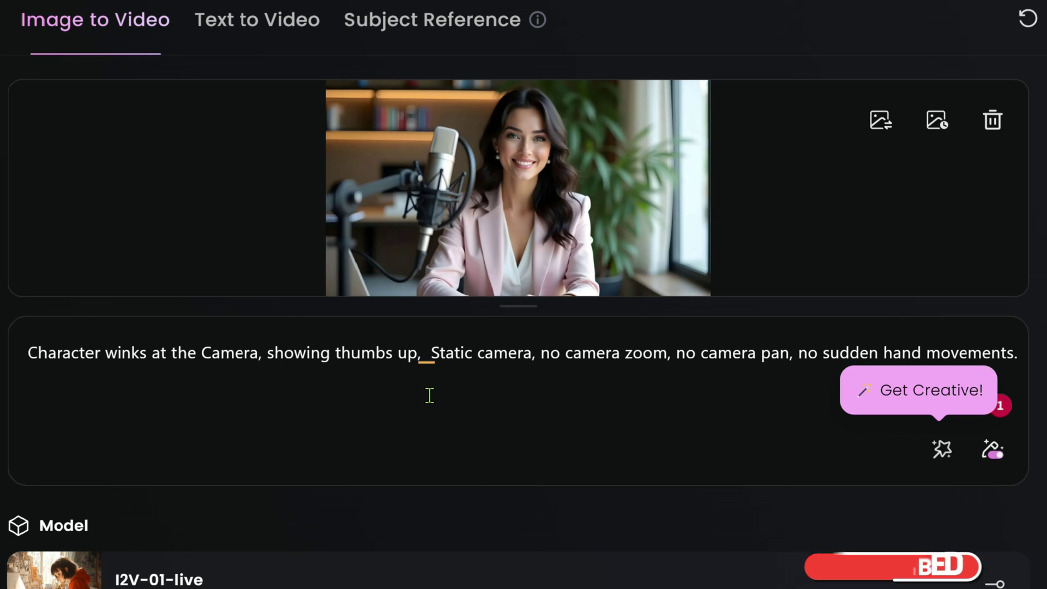
Step: Change the prompt's action to "Talking into the Camera, nodding her head, smiling," keeping the static-camera instructions, and generate the video
{"action": "left_click", "coordinate": [425, 367]}
{"action": "key", "text": "BackSpace"}
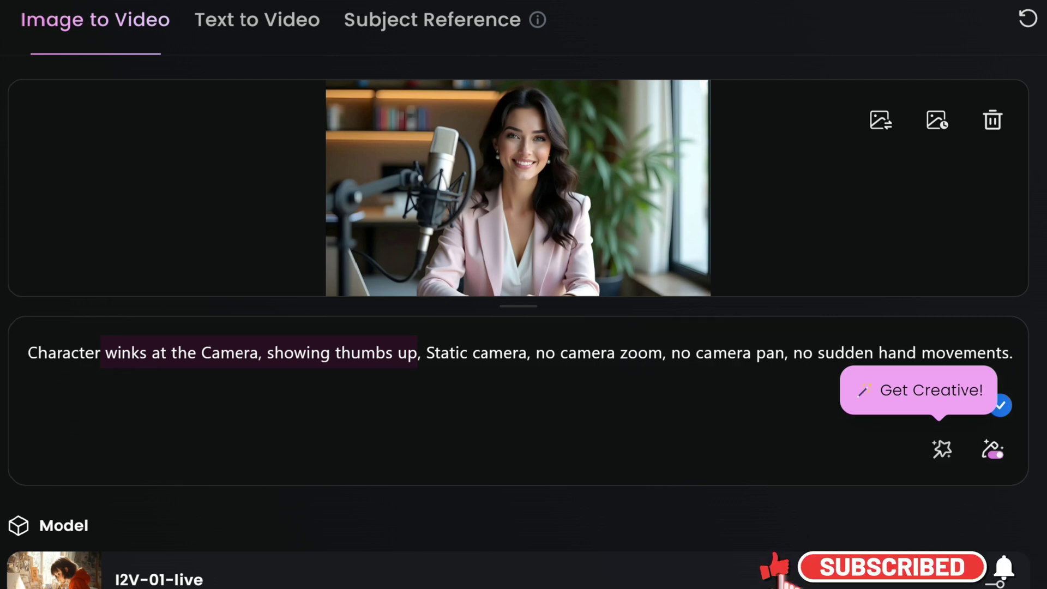
{"action": "type", "text": "Talking in"}
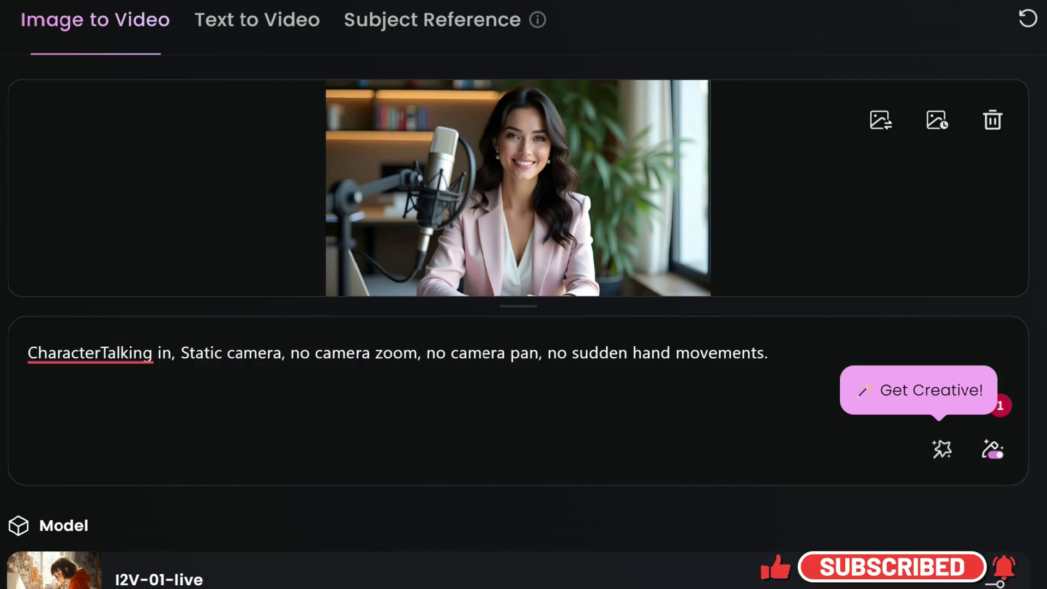
{"action": "type", "text": "to the CAM"}
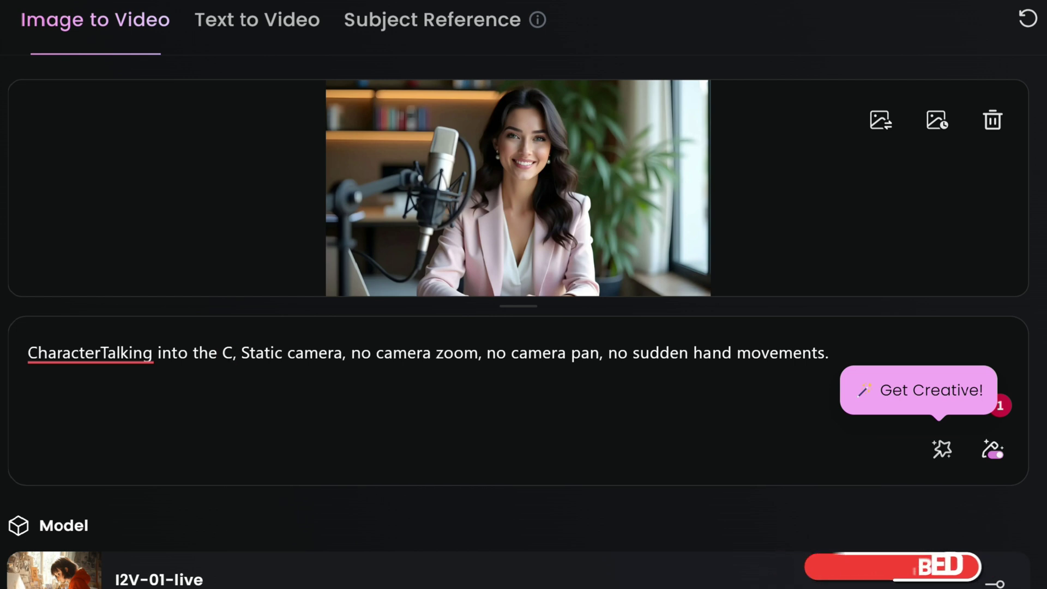
{"action": "key", "text": "BackSpace"}
{"action": "key", "text": "BackSpace"}
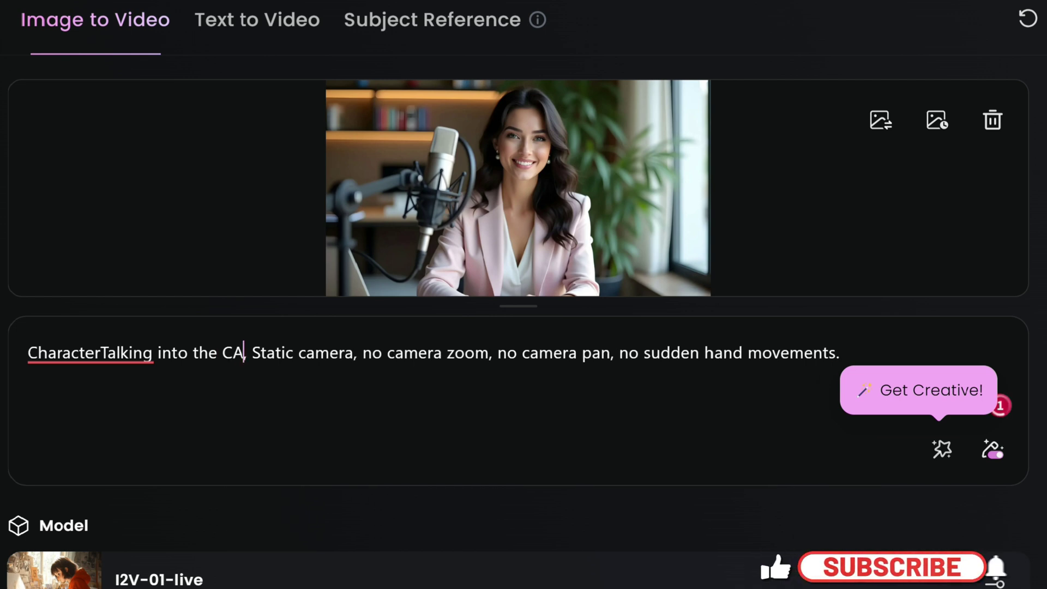
{"action": "type", "text": "amera"}
{"action": "left_click", "coordinate": [294, 359]}
{"action": "type", "text": "nodding her head, smiling,"}
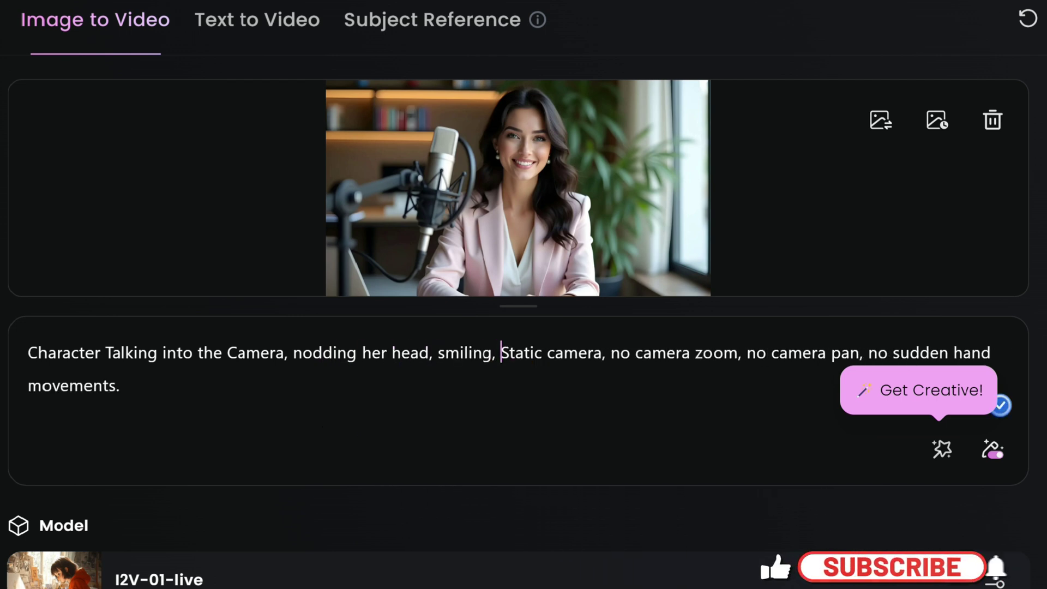
{"action": "left_click_drag", "start_coordinate": [143, 388], "coordinate": [28, 355]}
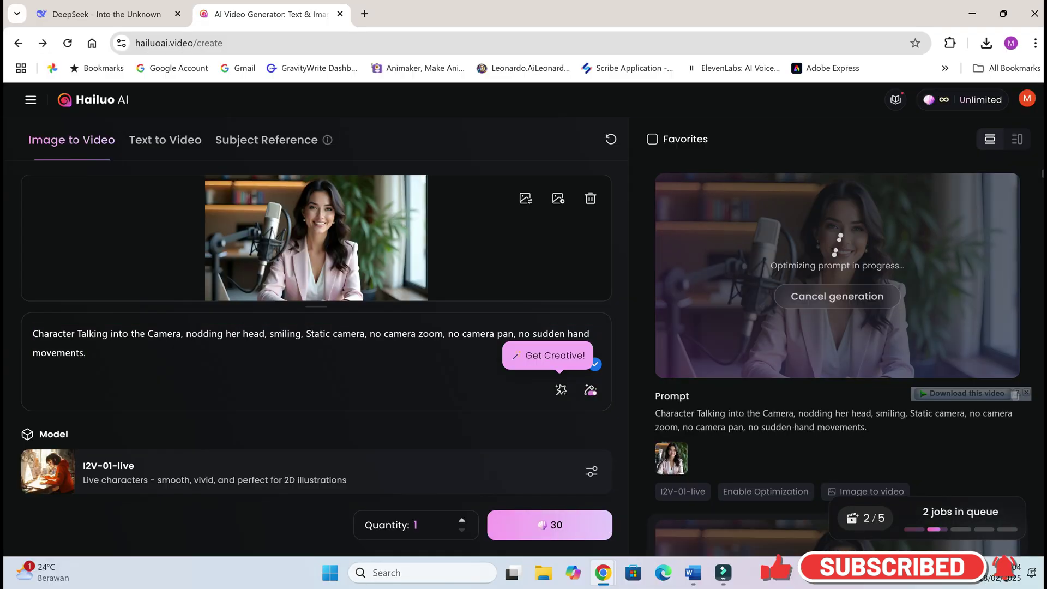
{"action": "left_click", "coordinate": [549, 524]}
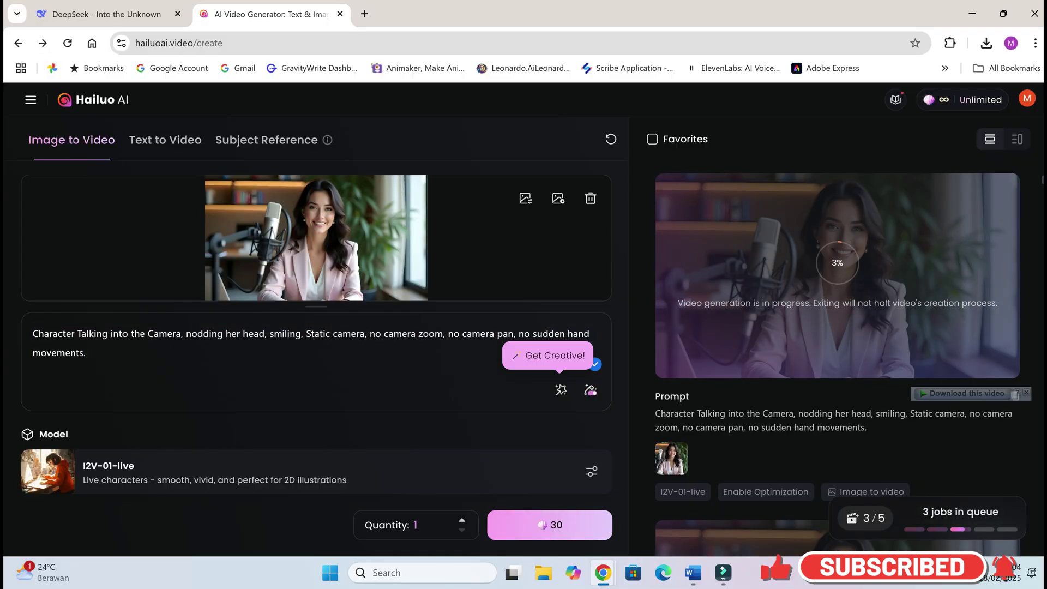
Step: Open the video of the avatar winking with a thumbs up and download it as an MP4 to the Video folder
{"action": "scroll", "coordinate": [837, 354], "scroll_direction": "down", "scroll_amount": 5}
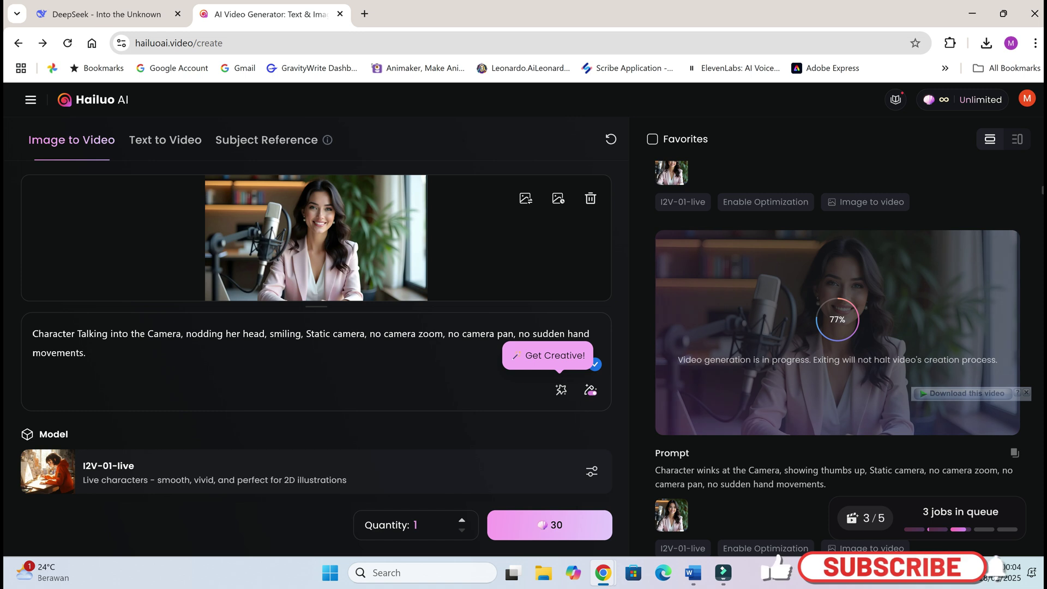
{"action": "left_click", "coordinate": [833, 314]}
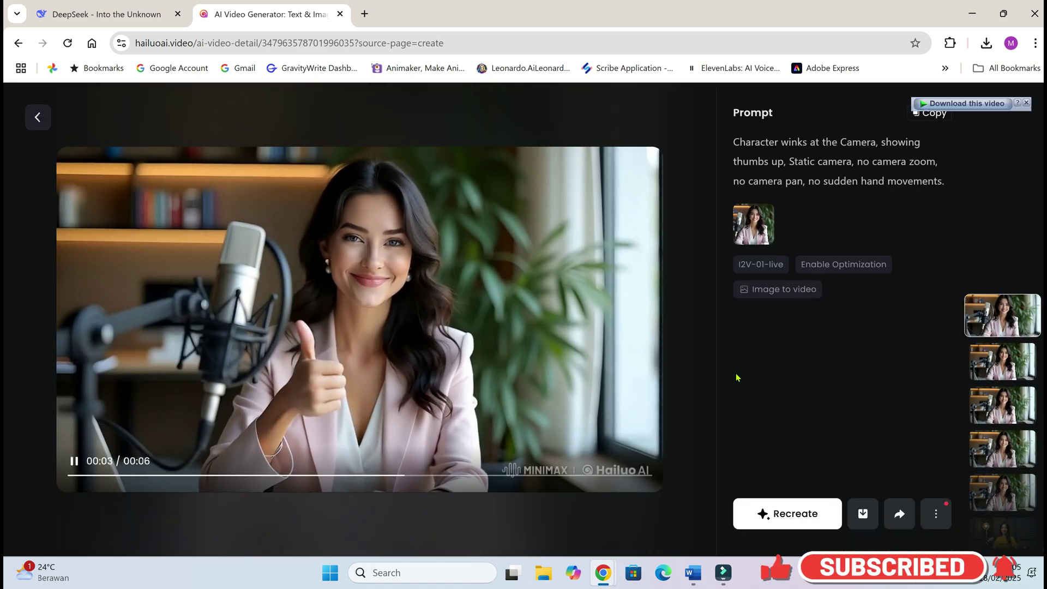
{"action": "left_click", "coordinate": [863, 513]}
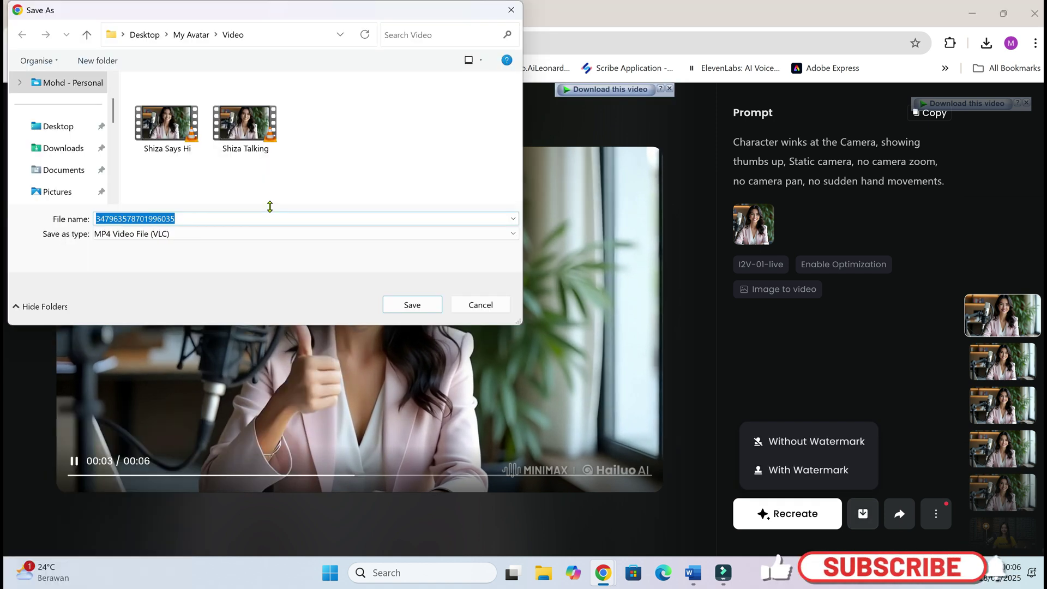
{"action": "type", "text": "S"}
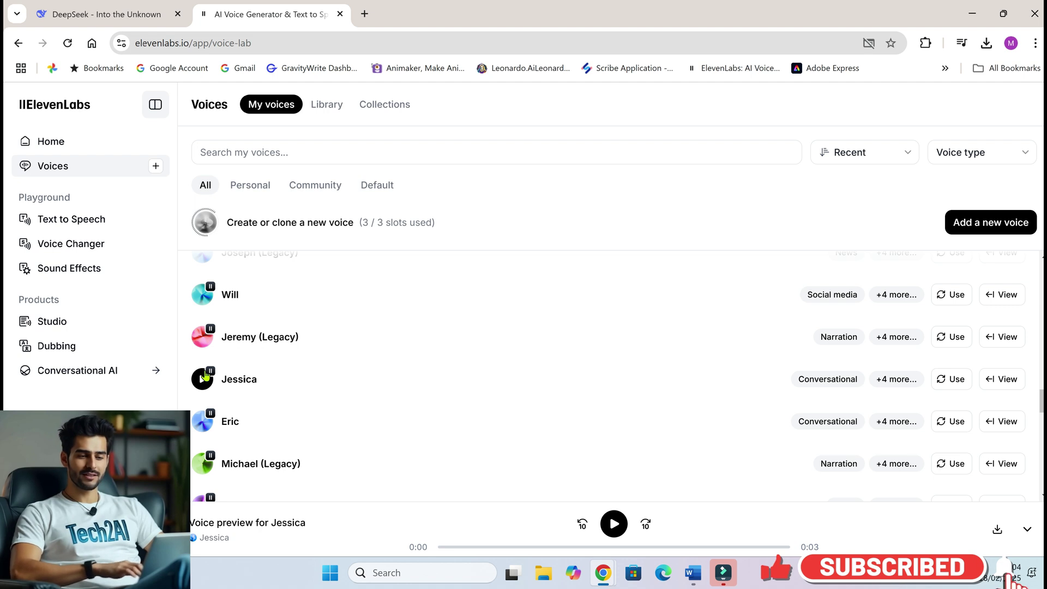
Step: Browse the My voices list in ElevenLabs and preview the Lily voice
{"action": "scroll", "coordinate": [206, 375], "scroll_direction": "down", "scroll_amount": 4}
{"action": "scroll", "coordinate": [614, 377], "scroll_direction": "down", "scroll_amount": 3}
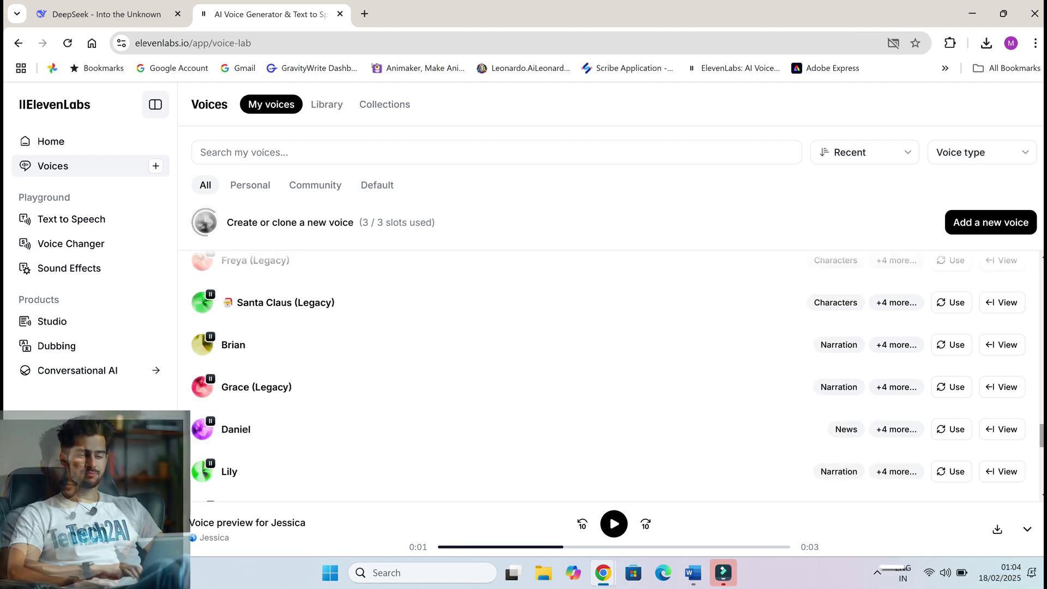
{"action": "left_click_drag", "start_coordinate": [1041, 437], "coordinate": [1042, 408]}
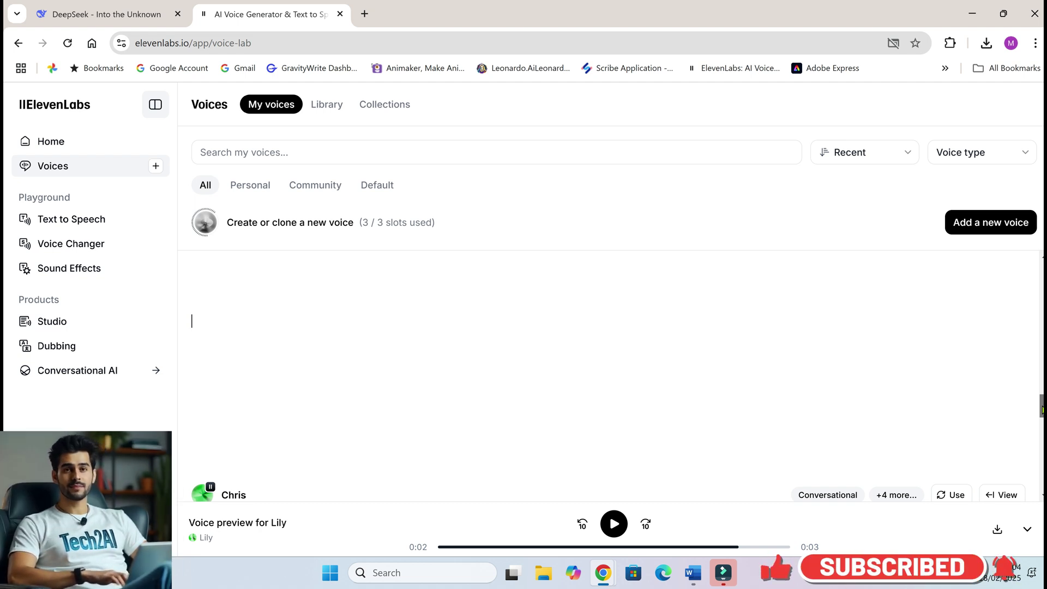
Step: Switch to the talking avatar script in Word and select the spoken lines of Step 1, followed by those of Step 2
{"action": "key", "text": "alt+Tab"}
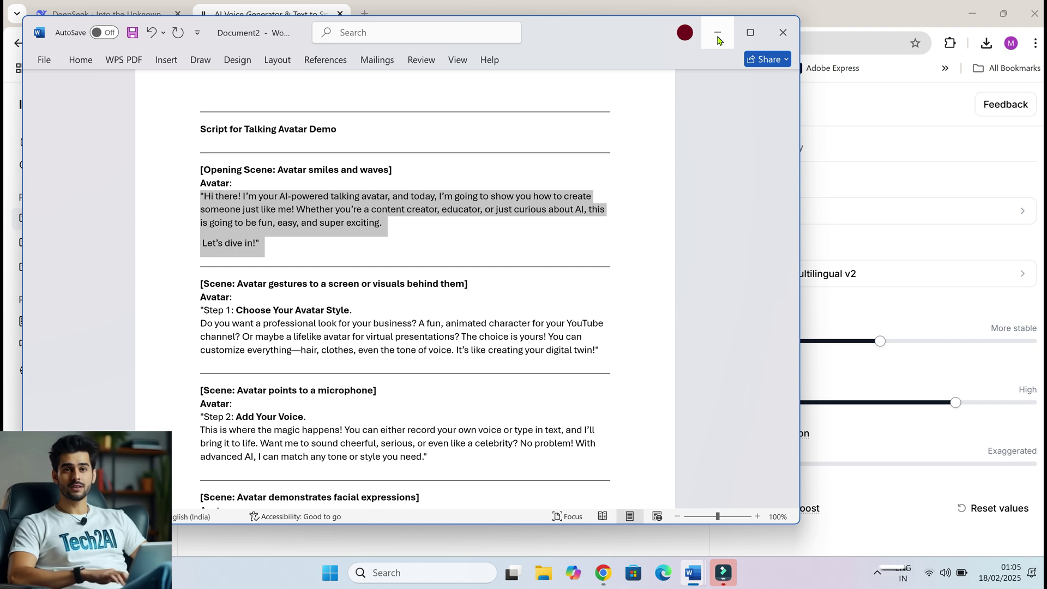
{"action": "left_click_drag", "start_coordinate": [200, 323], "coordinate": [624, 372]}
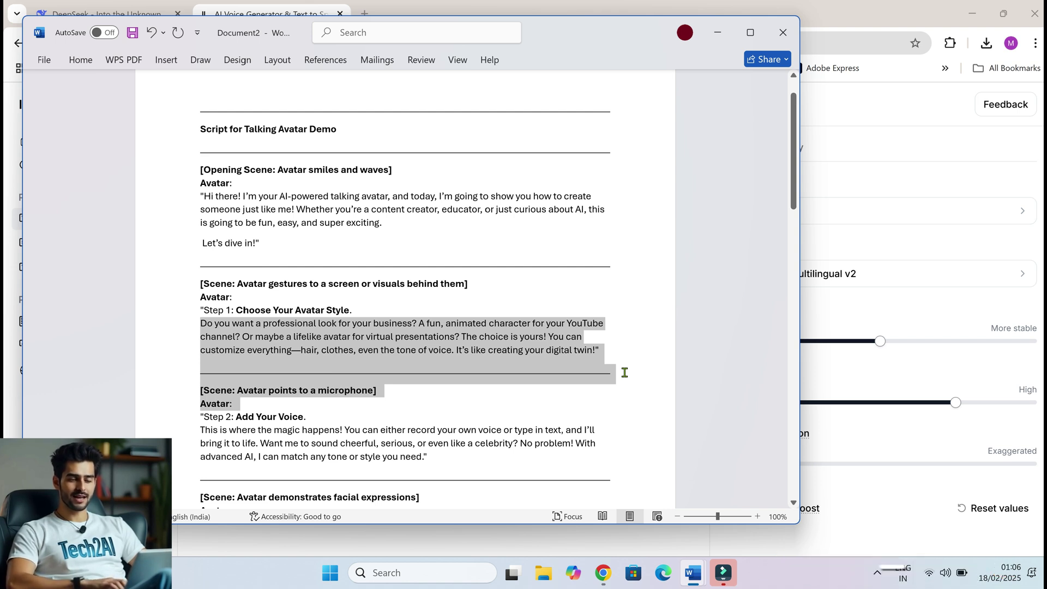
{"action": "triple_click", "coordinate": [429, 459]}
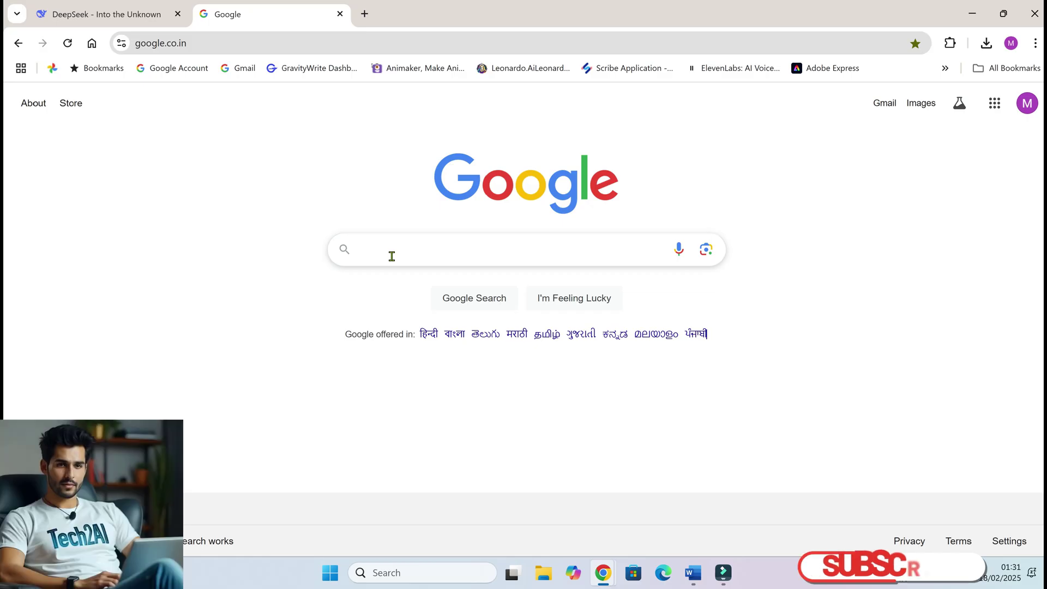
Step: Search the web for dreamface ai, open the Dreamface site and bring up its list of AI tools
{"action": "type", "text": "d"}
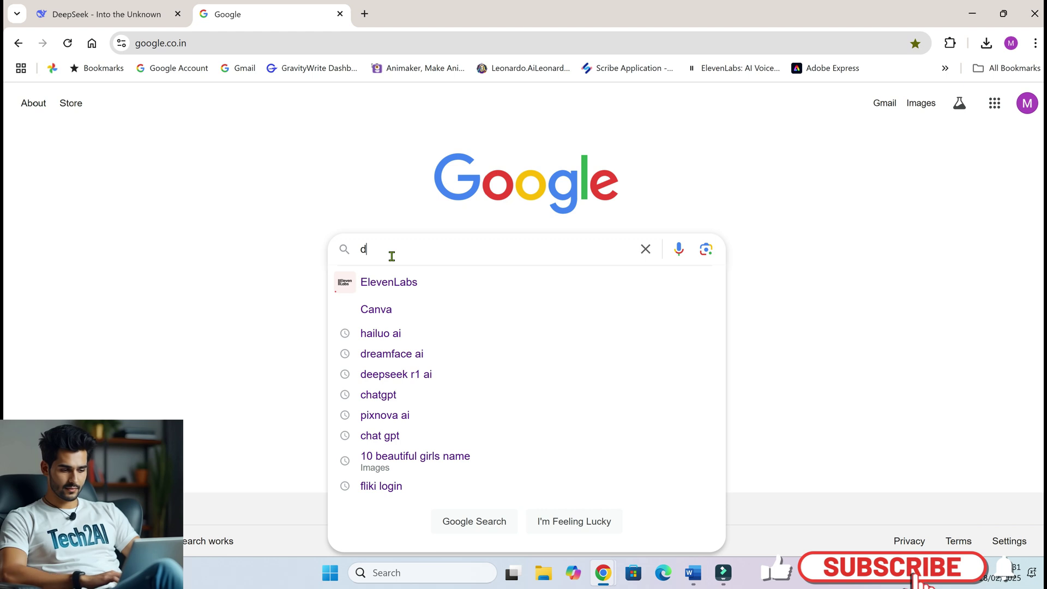
{"action": "type", "text": "re"}
{"action": "left_click", "coordinate": [393, 280]}
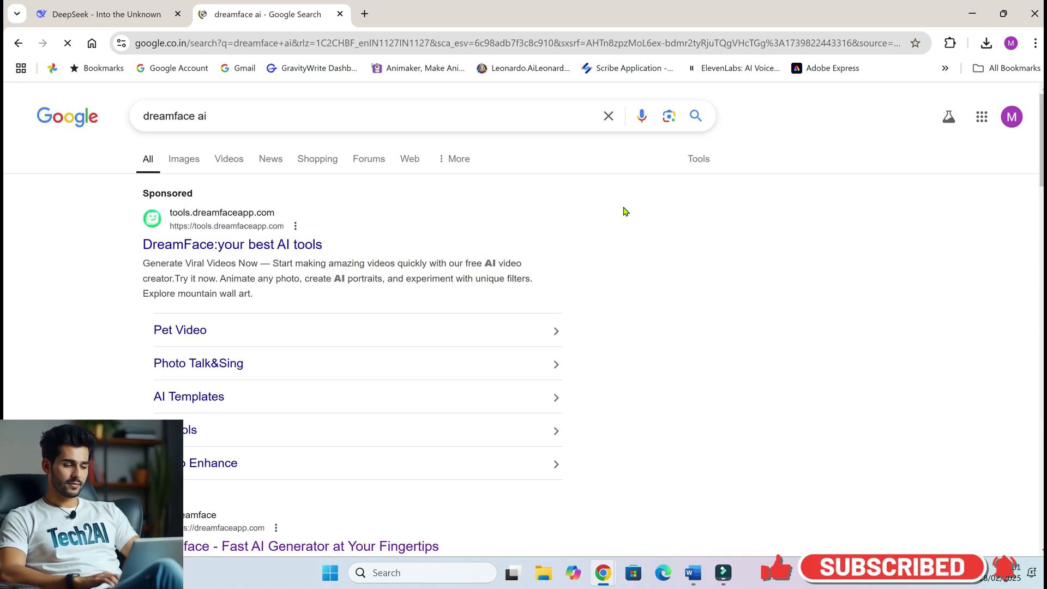
{"action": "scroll", "coordinate": [1041, 256], "scroll_direction": "down", "scroll_amount": 4}
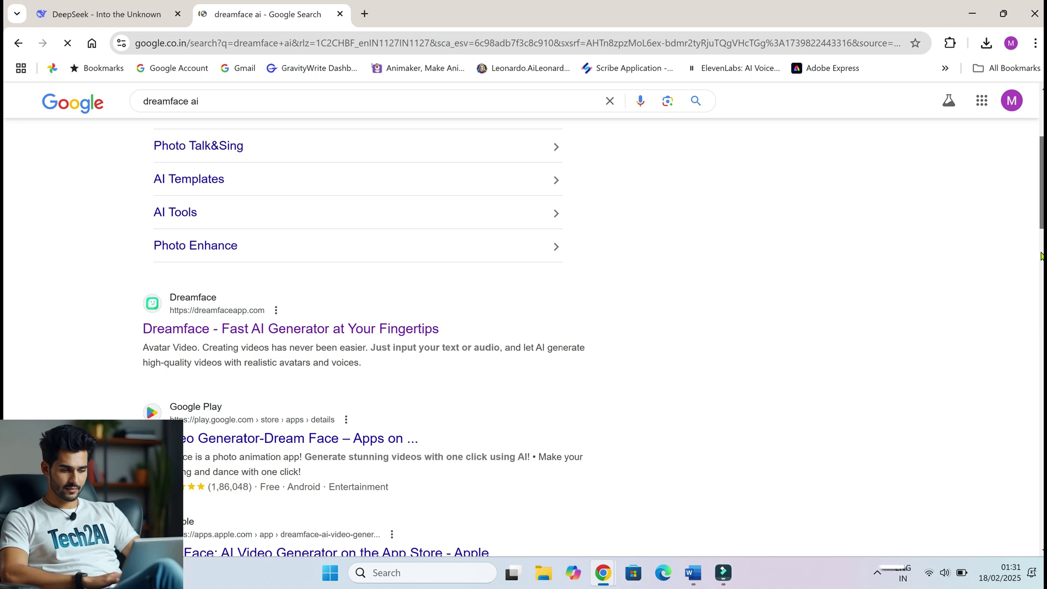
{"action": "scroll", "coordinate": [374, 132], "scroll_direction": "down", "scroll_amount": 4}
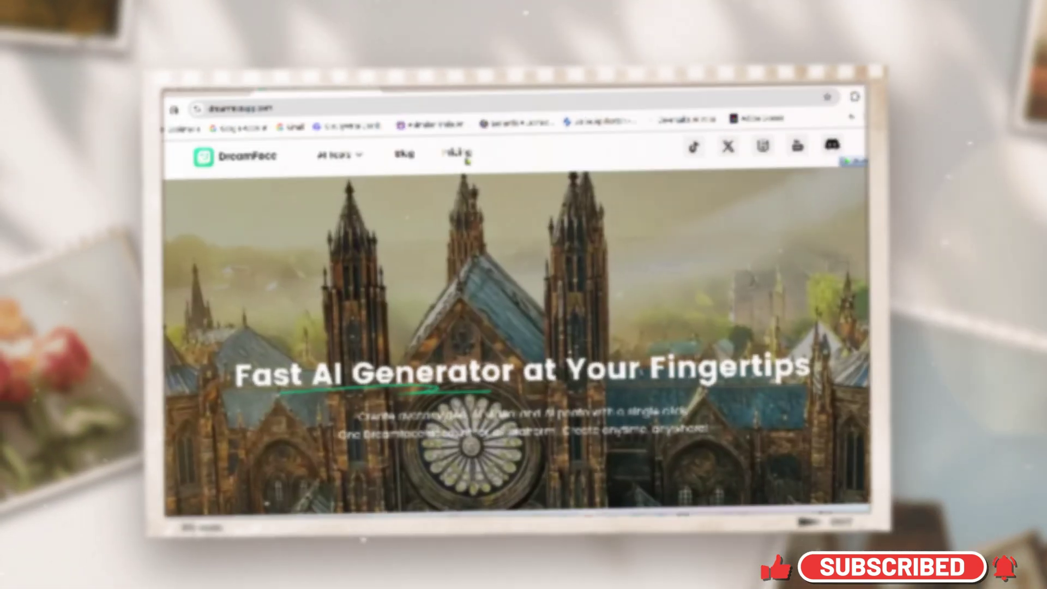
{"action": "mouse_move", "coordinate": [325, 109]}
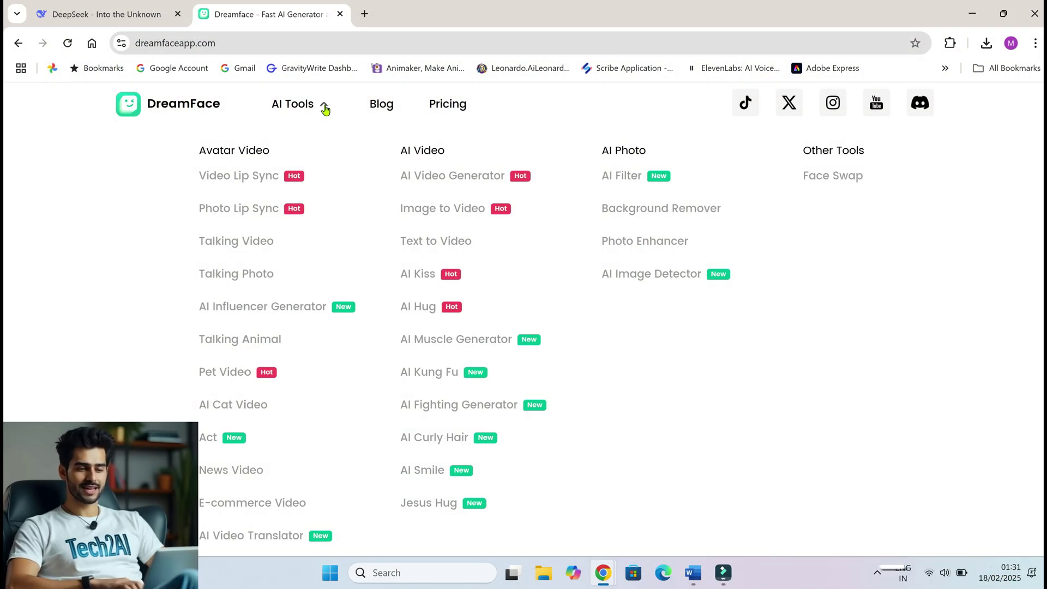
Step: Open DreamFace's Video Lip Sync tool, start generating an avatar video and sign in with Google
{"action": "left_click", "coordinate": [258, 178]}
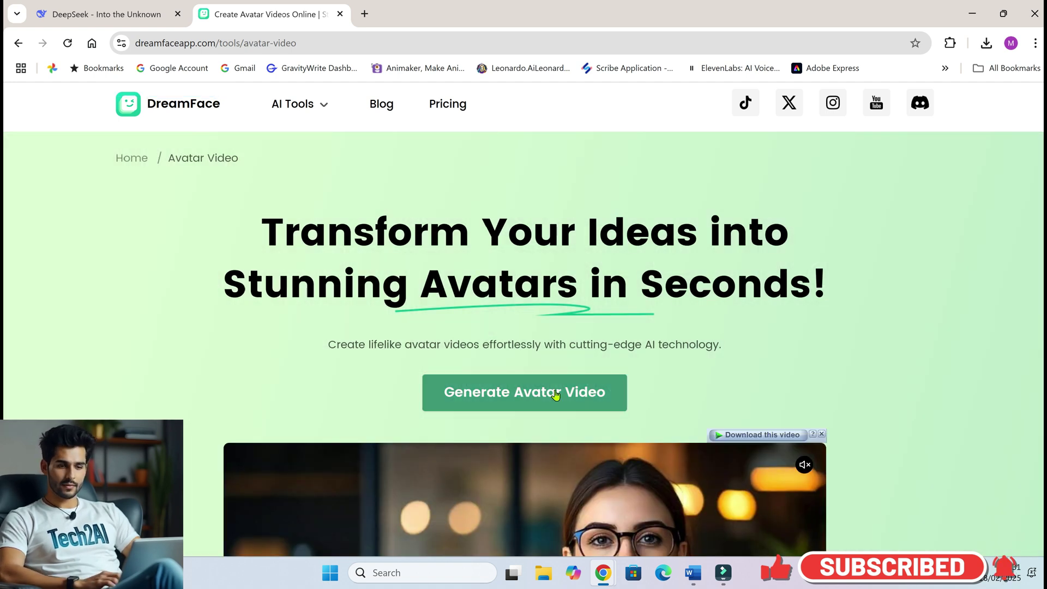
{"action": "left_click", "coordinate": [555, 394]}
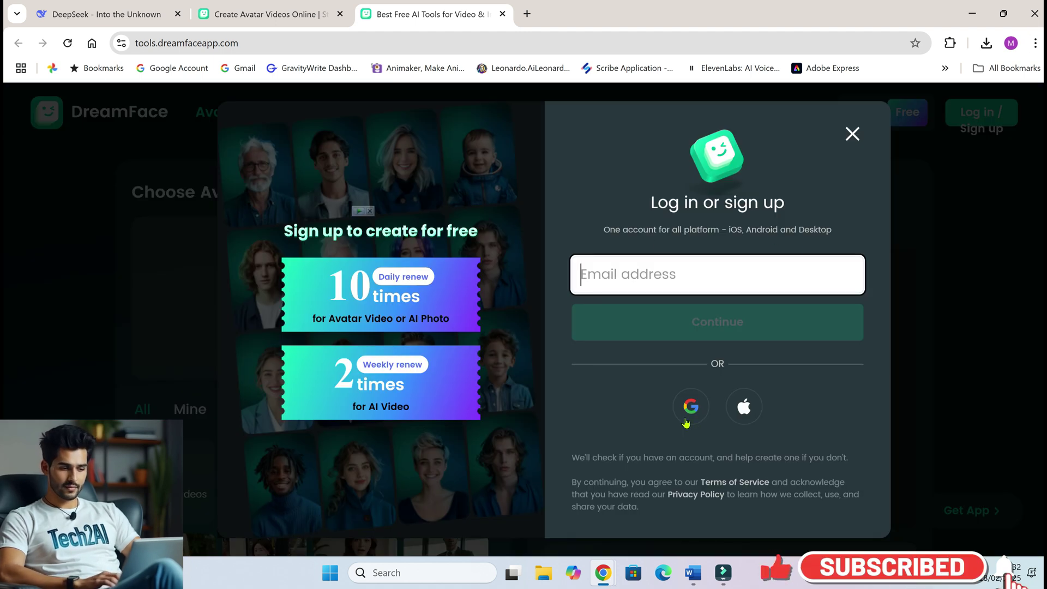
{"action": "left_click", "coordinate": [689, 409]}
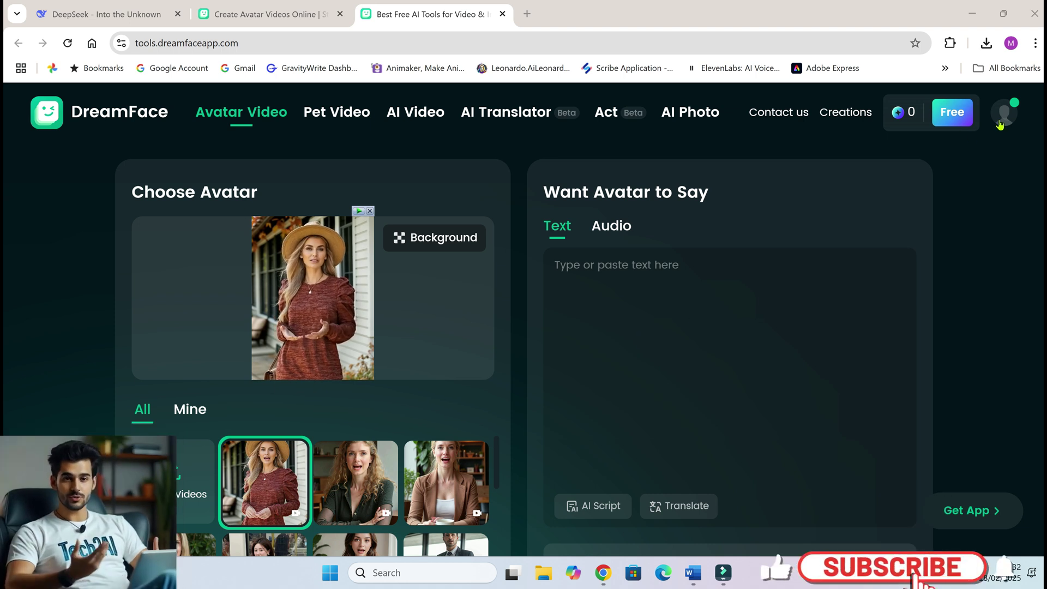
Step: Check the account's remaining free creations and compare the features and prices of the annual subscription plans
{"action": "mouse_move", "coordinate": [1004, 113]}
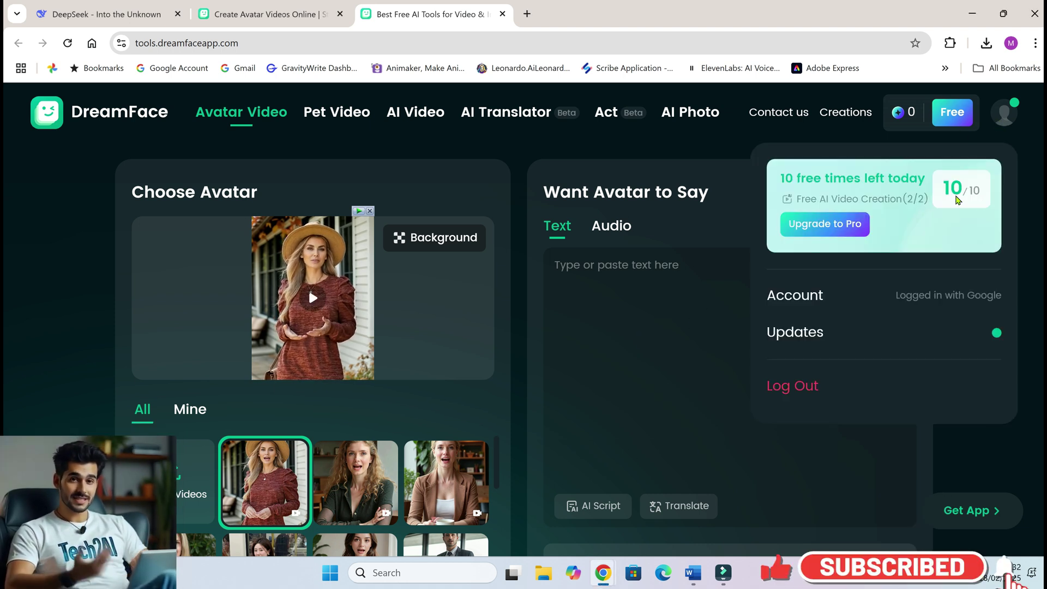
{"action": "left_click", "coordinate": [953, 122]}
{"action": "scroll", "coordinate": [278, 260], "scroll_direction": "down", "scroll_amount": 4}
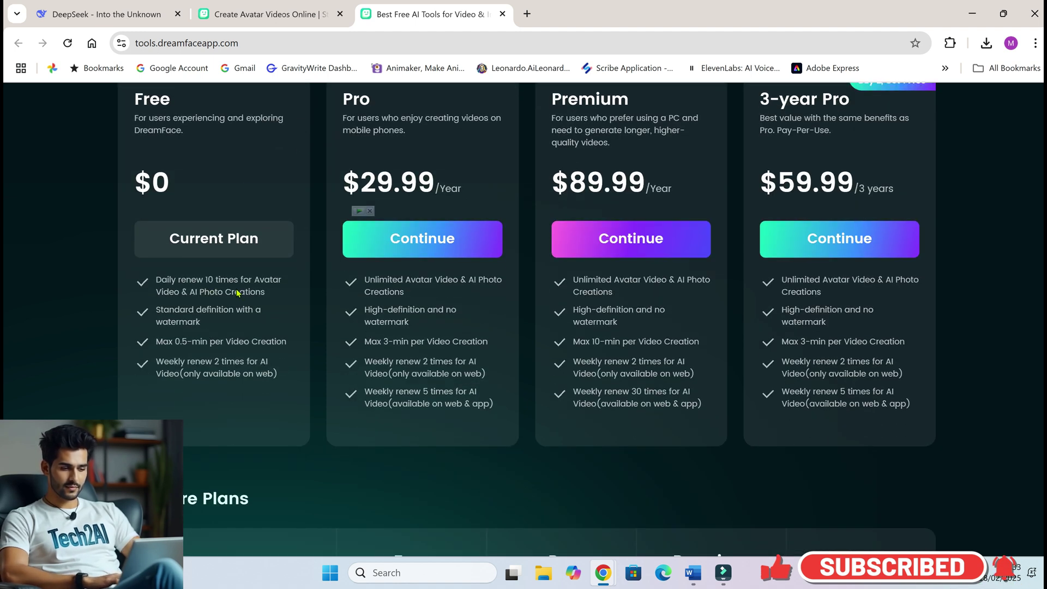
{"action": "scroll", "coordinate": [278, 286], "scroll_direction": "up", "scroll_amount": 4}
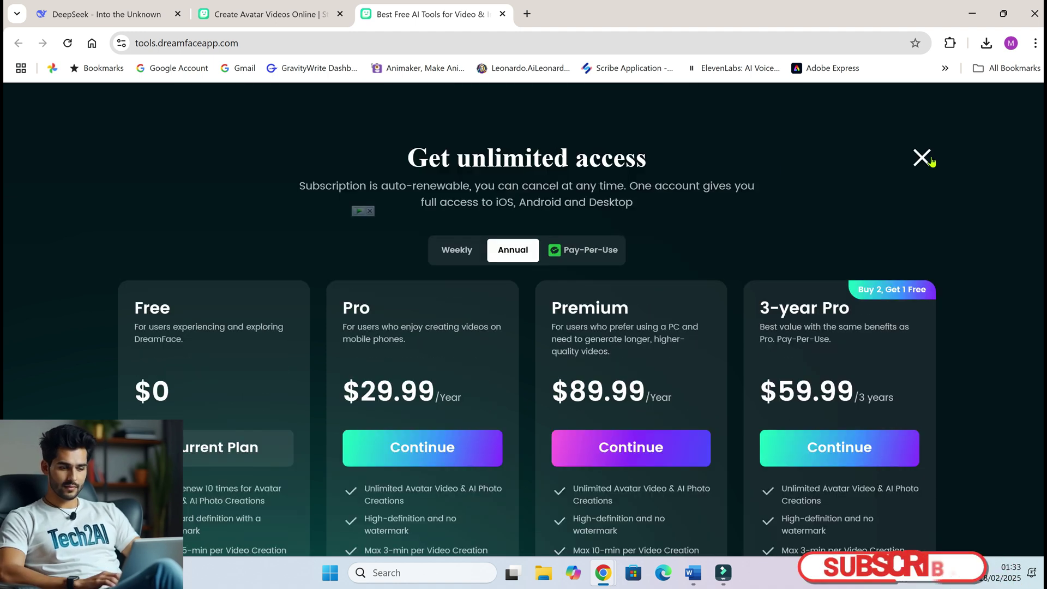
{"action": "left_click", "coordinate": [923, 157]}
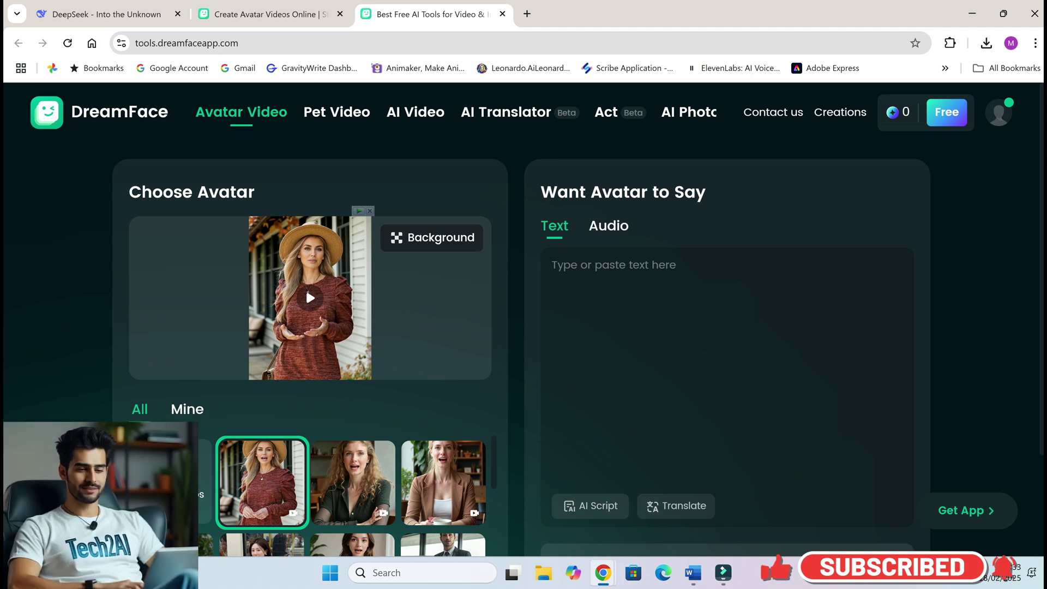
Step: Upload the video Shiza Talking 2 from the Video folder on the PC as the avatar
{"action": "left_click", "coordinate": [198, 480]}
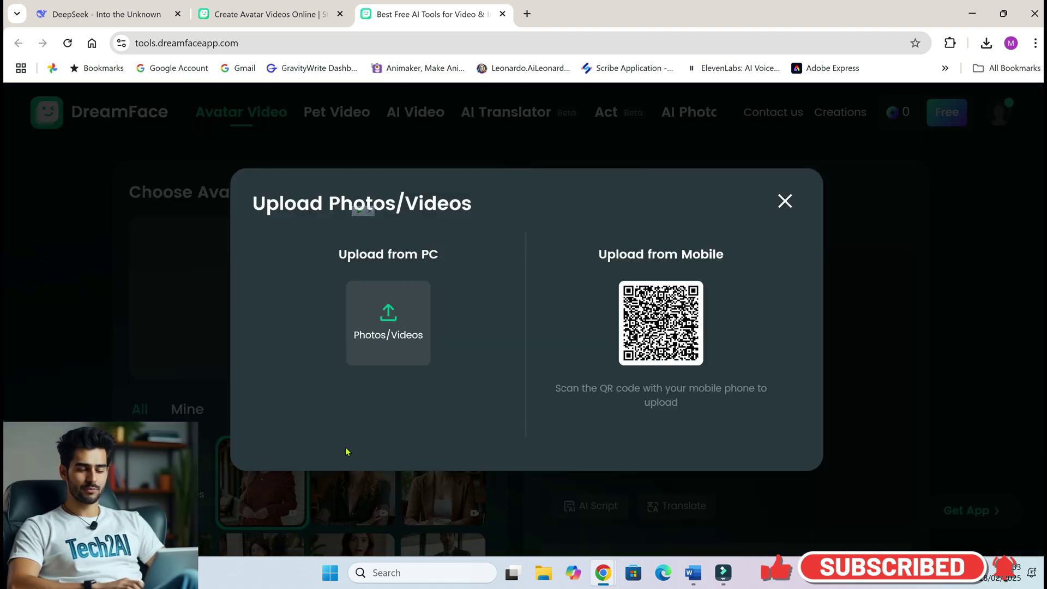
{"action": "left_click", "coordinate": [387, 322]}
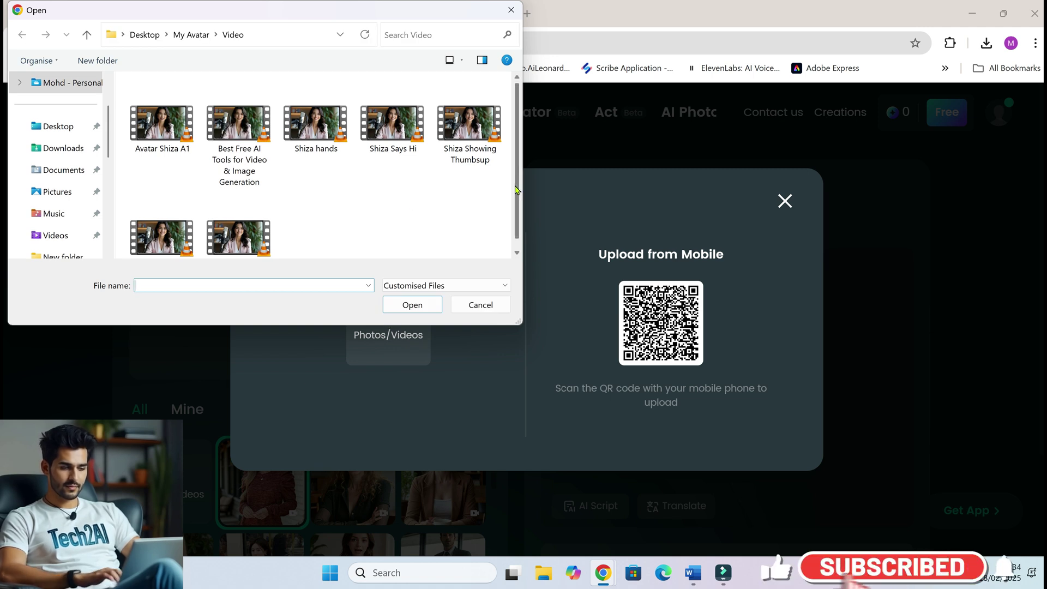
{"action": "left_click_drag", "start_coordinate": [516, 189], "coordinate": [517, 212]}
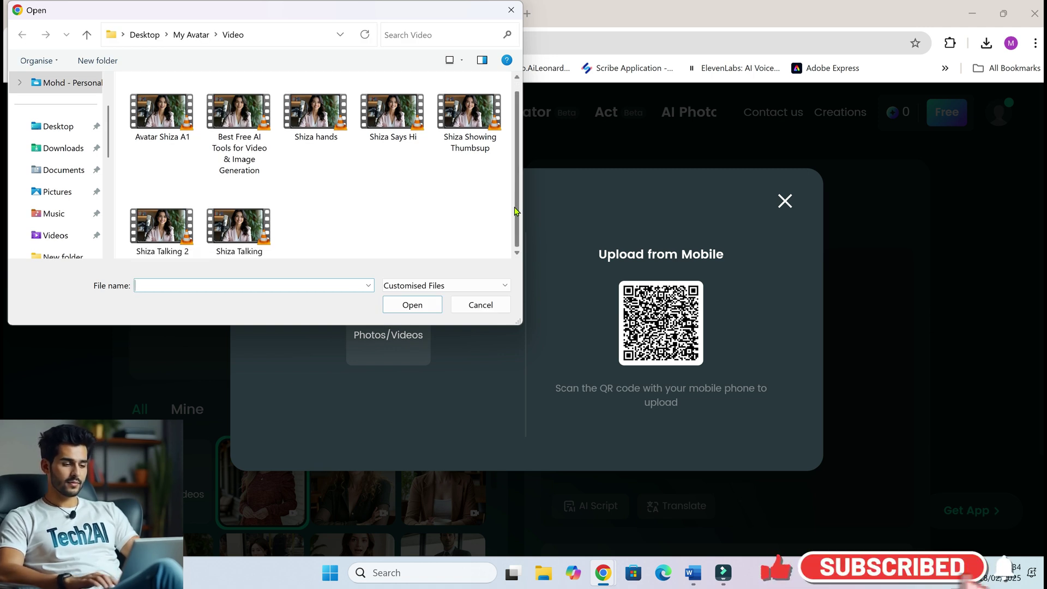
{"action": "left_click", "coordinate": [161, 224]}
{"action": "left_click", "coordinate": [412, 305]}
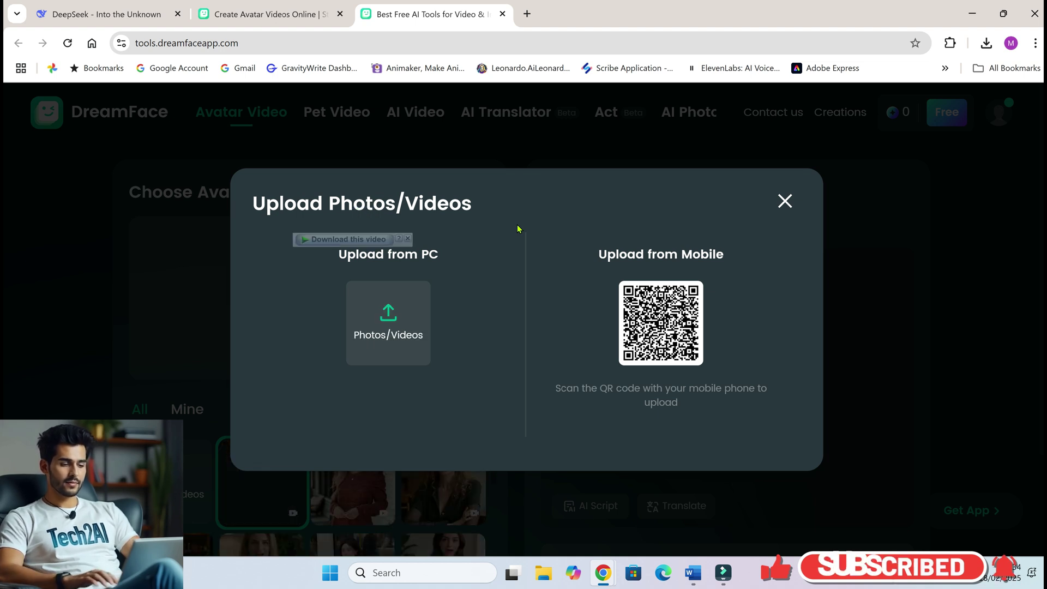
{"action": "left_click", "coordinate": [783, 202]}
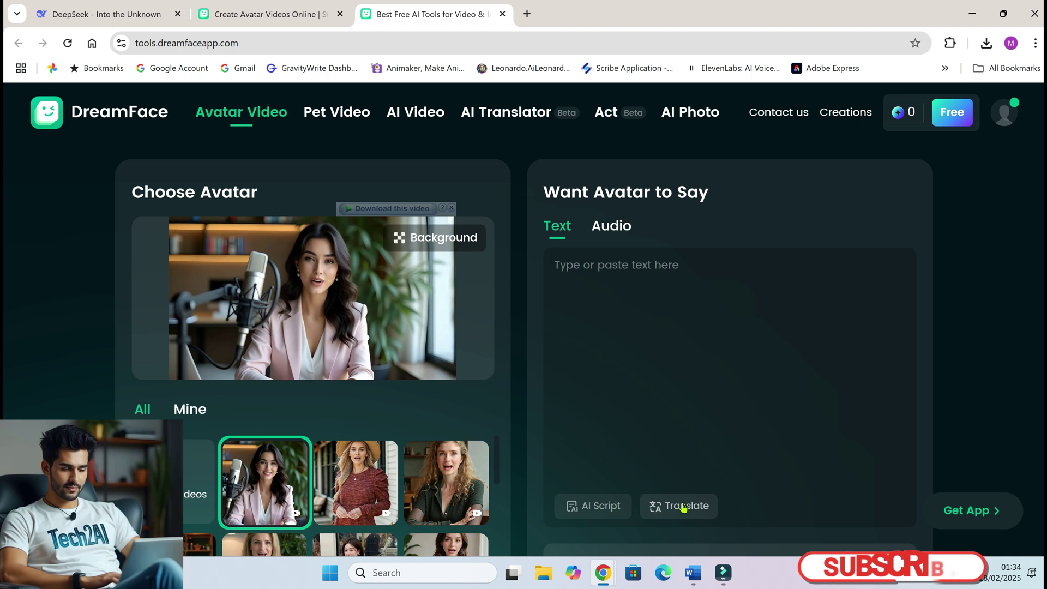
Step: Upload A1 final from the My Avatar Audio folder as the avatar's speech and generate the video
{"action": "left_click", "coordinate": [612, 229]}
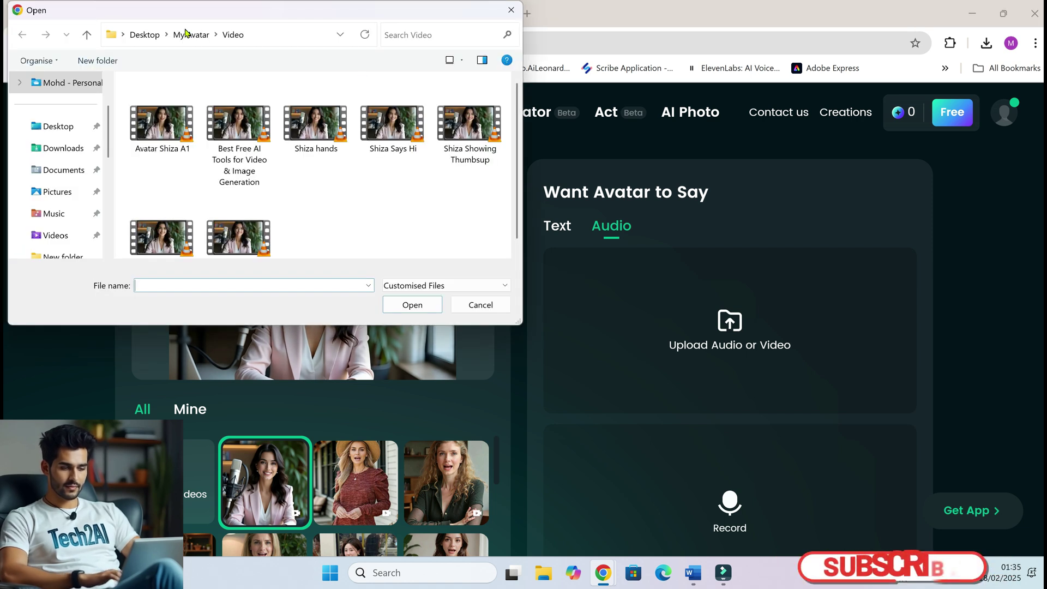
{"action": "left_click", "coordinate": [188, 35]}
{"action": "left_click", "coordinate": [154, 103]}
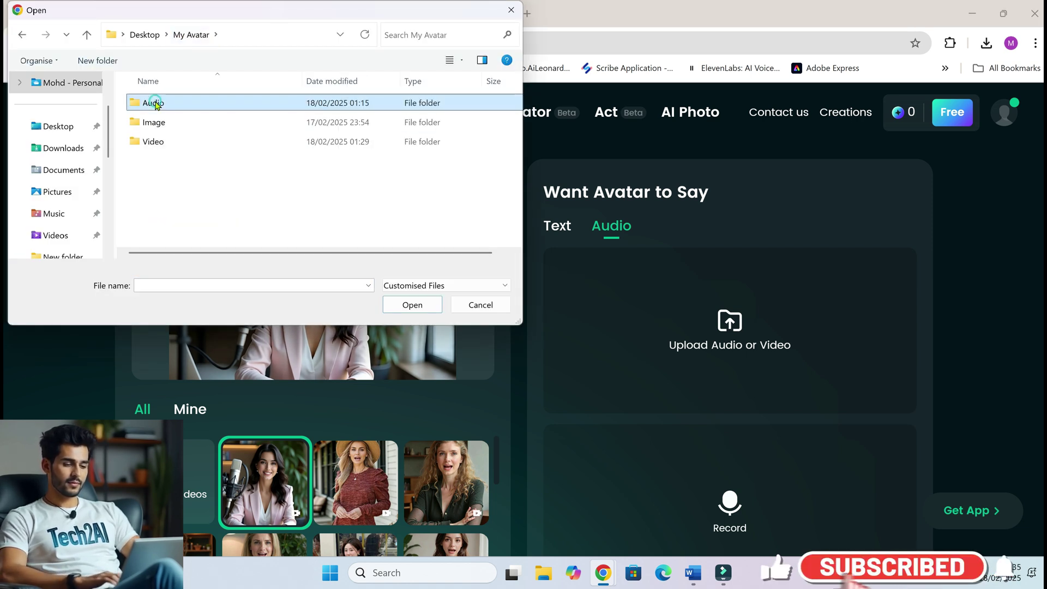
{"action": "double_click", "coordinate": [155, 103]}
{"action": "left_click", "coordinate": [160, 106]}
{"action": "left_click", "coordinate": [407, 306]}
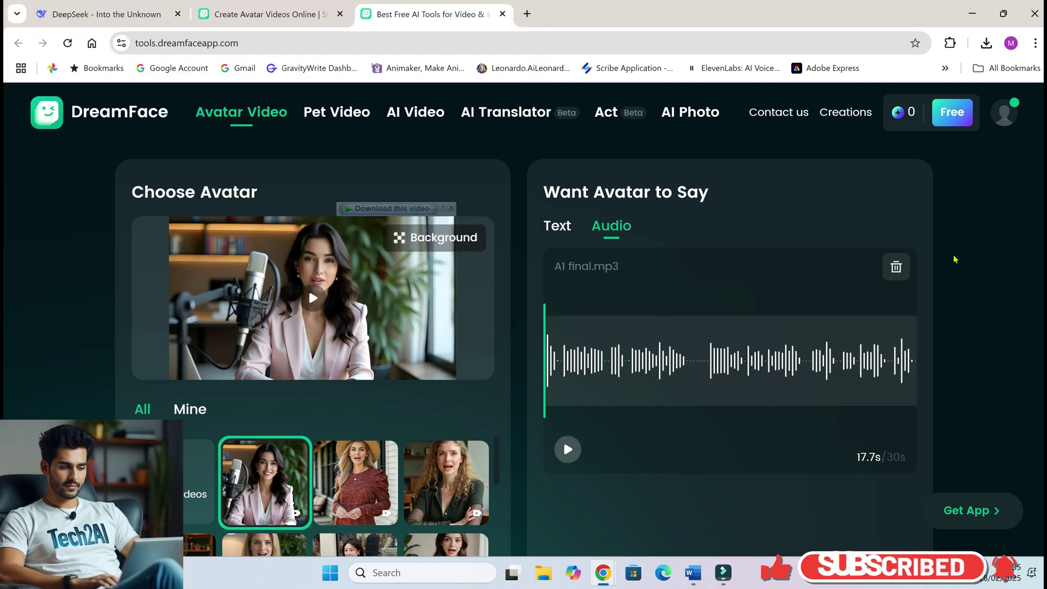
{"action": "scroll", "coordinate": [407, 312], "scroll_direction": "down", "scroll_amount": 3}
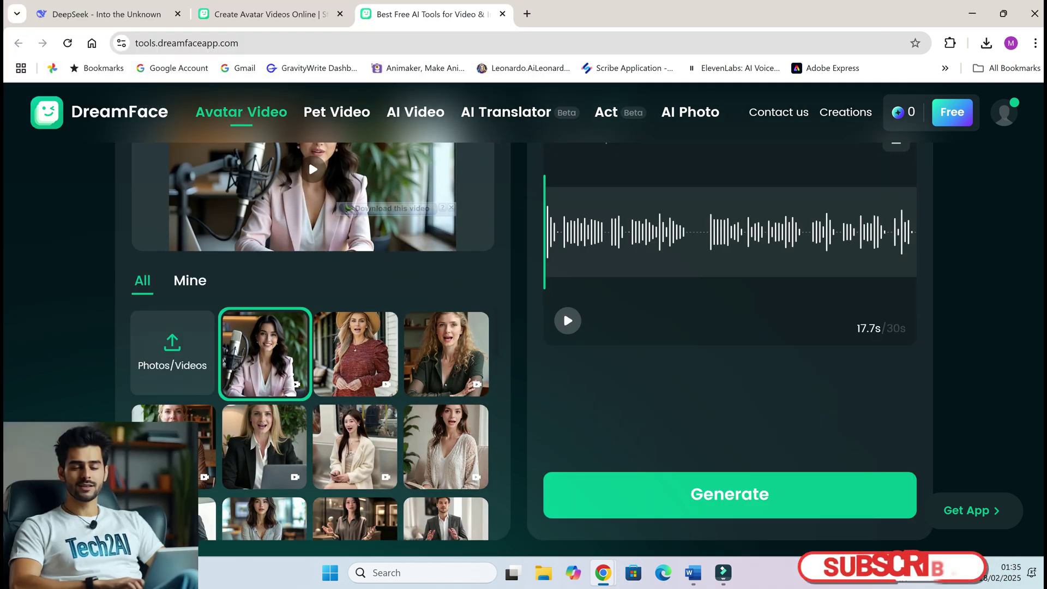
{"action": "left_click", "coordinate": [724, 511]}
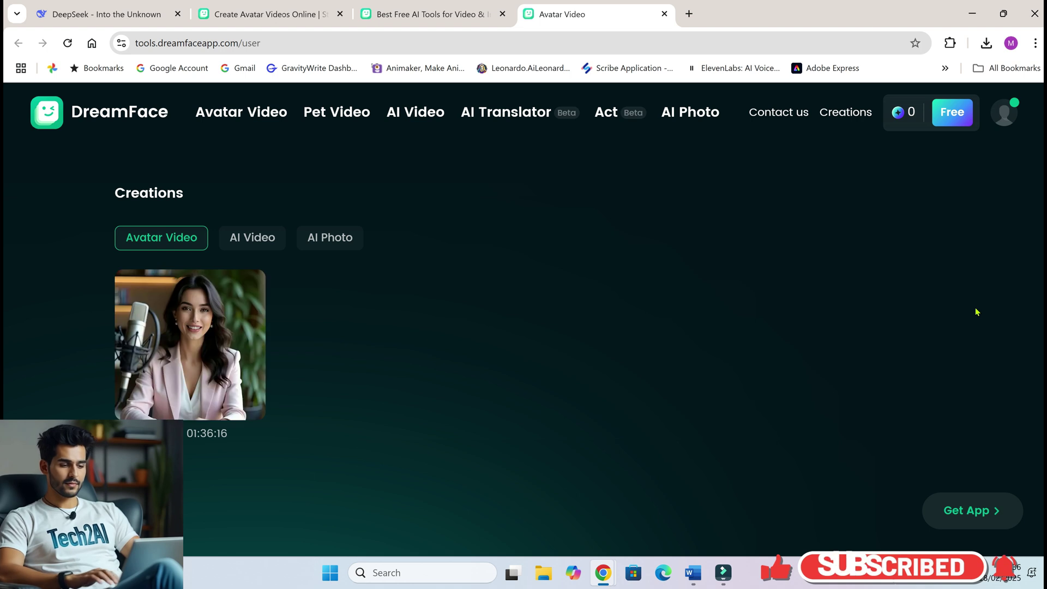
Step: Open the generated avatar video from Creations and play it, restarting it from near the beginning
{"action": "mouse_move", "coordinate": [202, 369]}
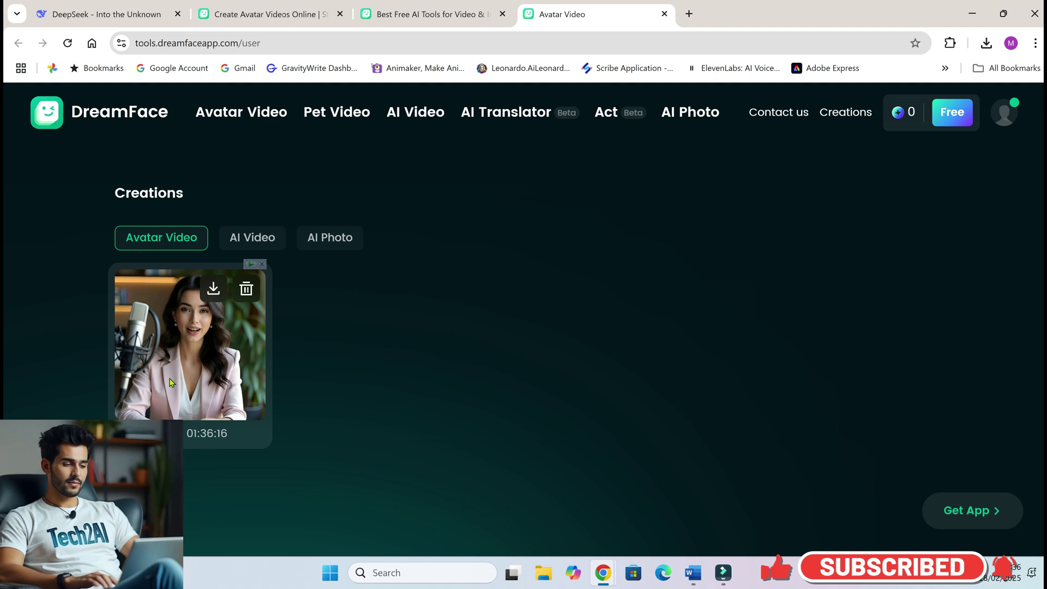
{"action": "left_click", "coordinate": [267, 395]}
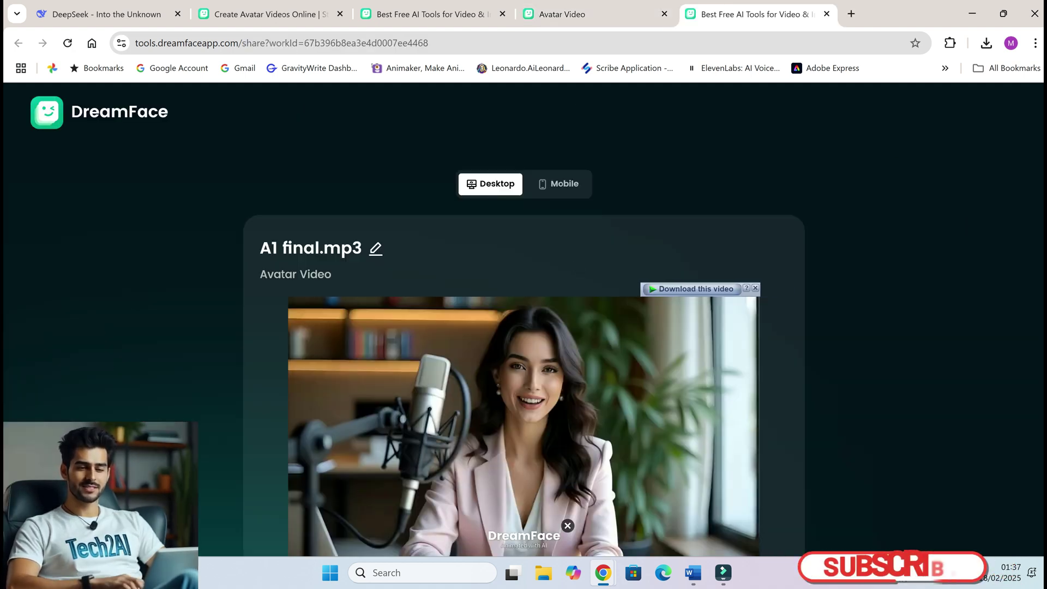
{"action": "scroll", "coordinate": [892, 240], "scroll_direction": "down", "scroll_amount": 3}
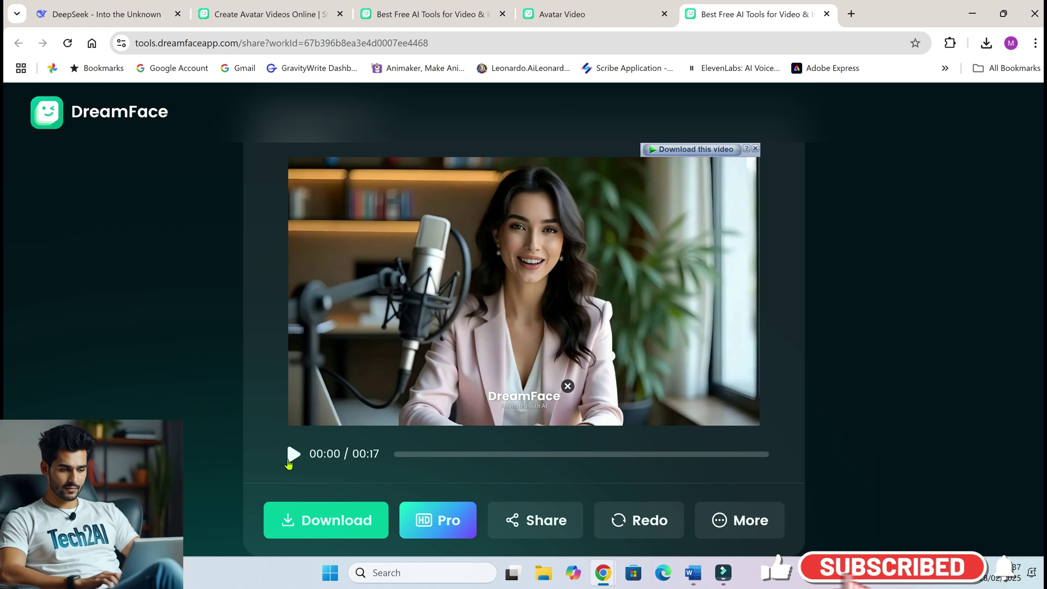
{"action": "left_click", "coordinate": [288, 460]}
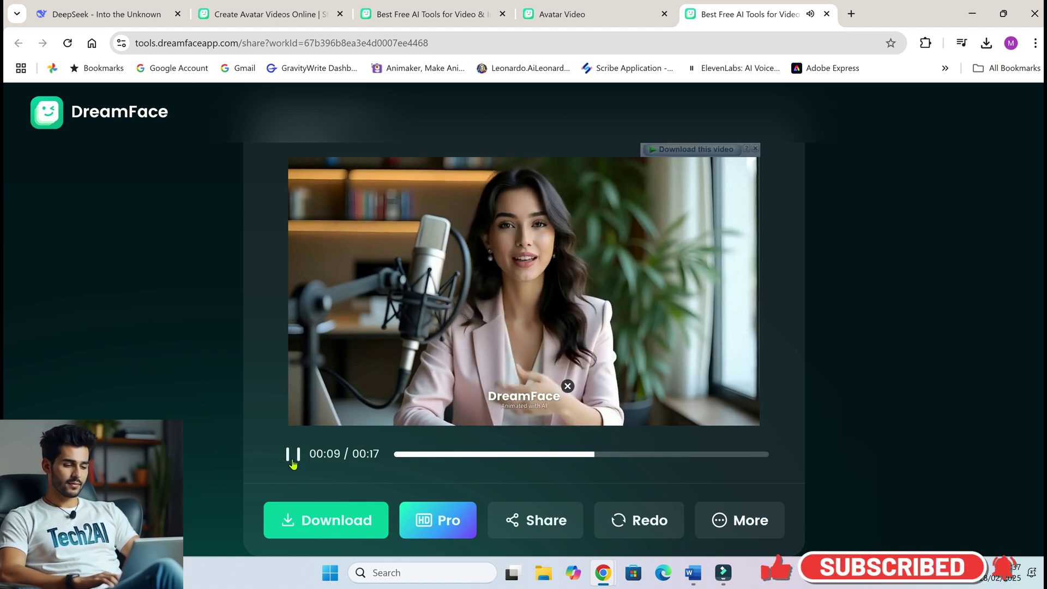
{"action": "left_click", "coordinate": [399, 455]}
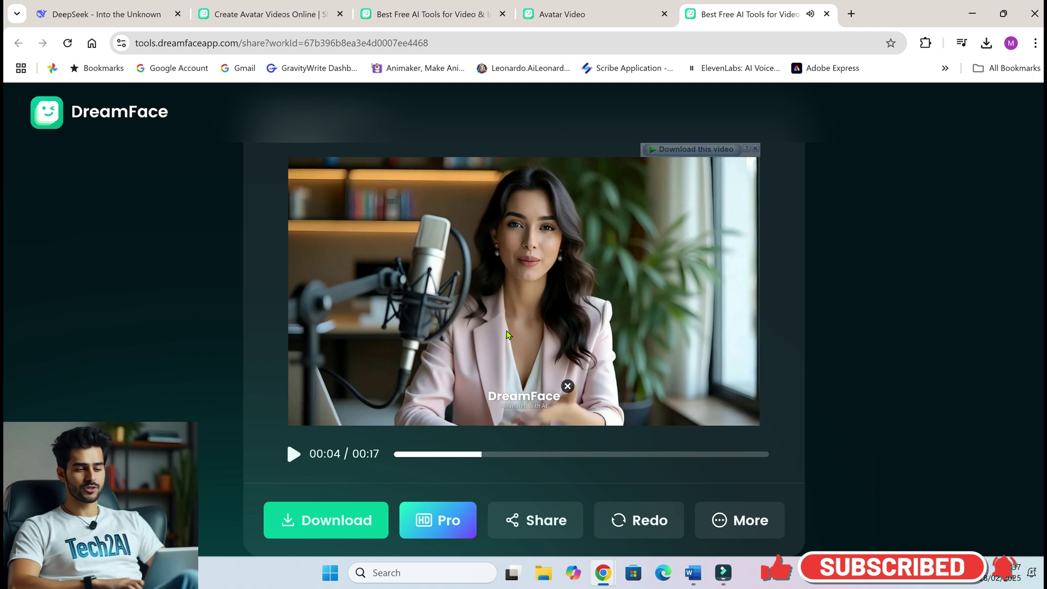
Step: Download the lip-synced A1 final video to the My Avatar Video folder under the suggested file name
{"action": "left_click", "coordinate": [696, 149]}
{"action": "left_click", "coordinate": [636, 264]}
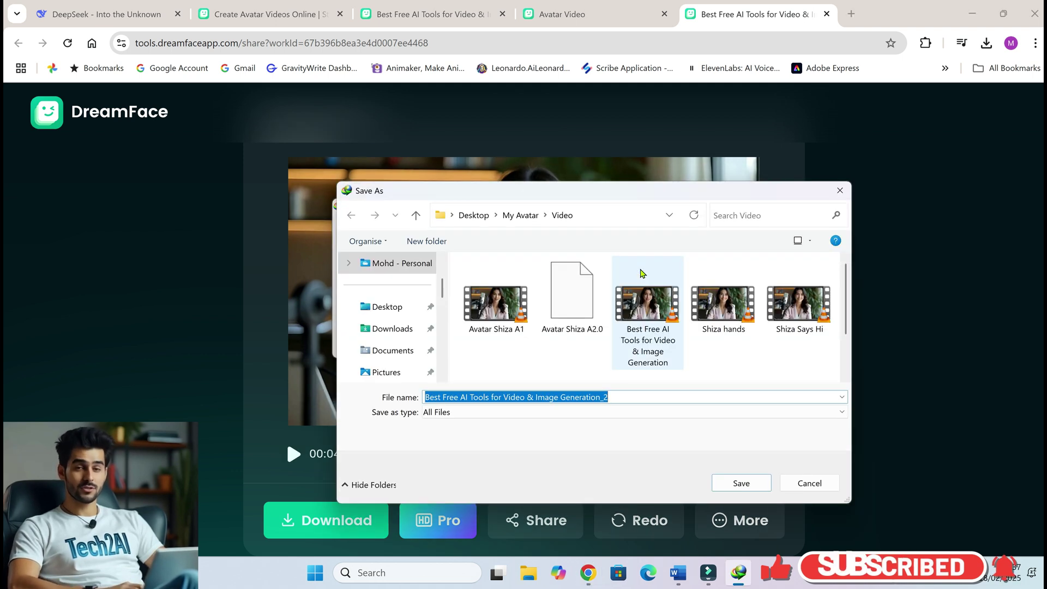
{"action": "left_click", "coordinate": [741, 484]}
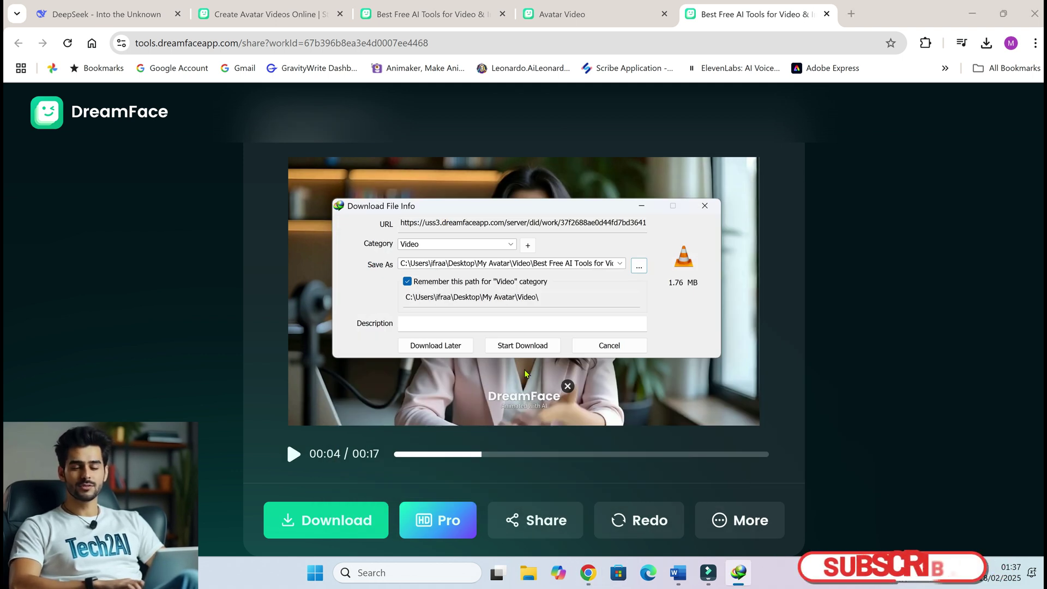
{"action": "left_click", "coordinate": [522, 345]}
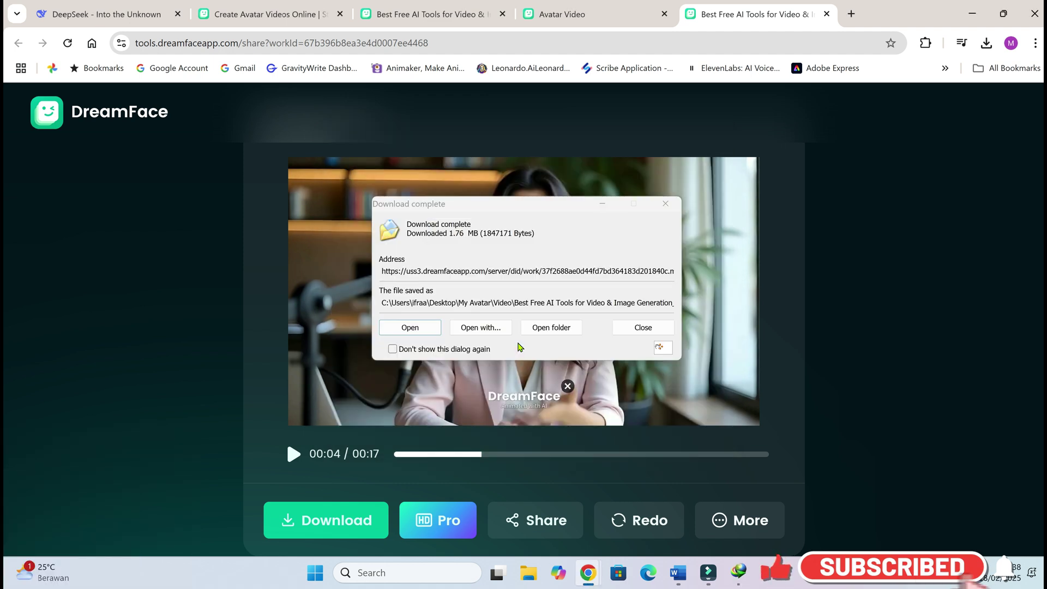
Step: Watch the downloaded video in VLC media player, and close both the player and the video's web page
{"action": "left_click", "coordinate": [412, 326]}
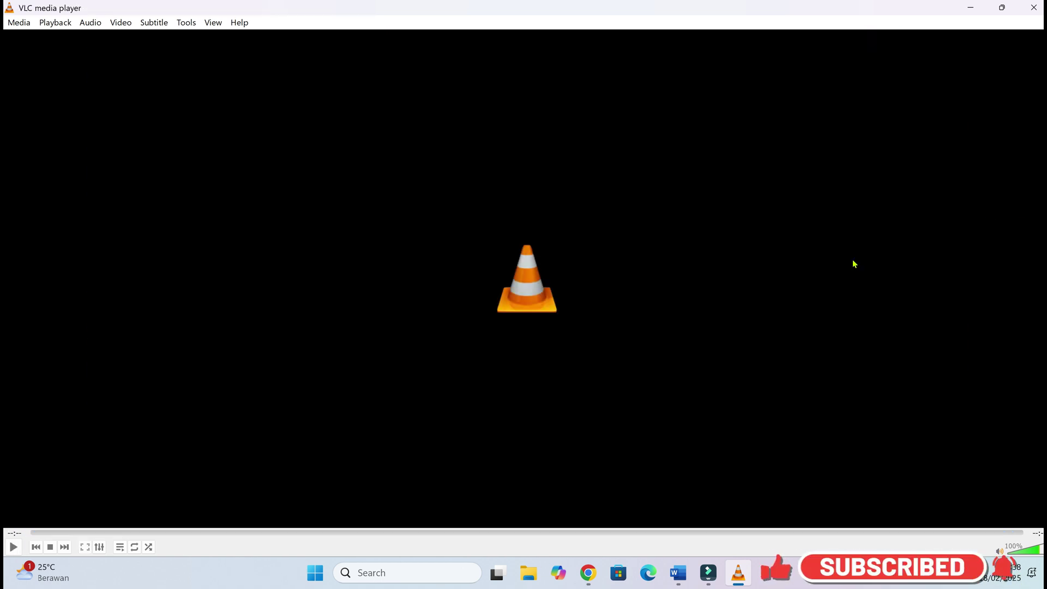
{"action": "left_click", "coordinate": [1034, 9]}
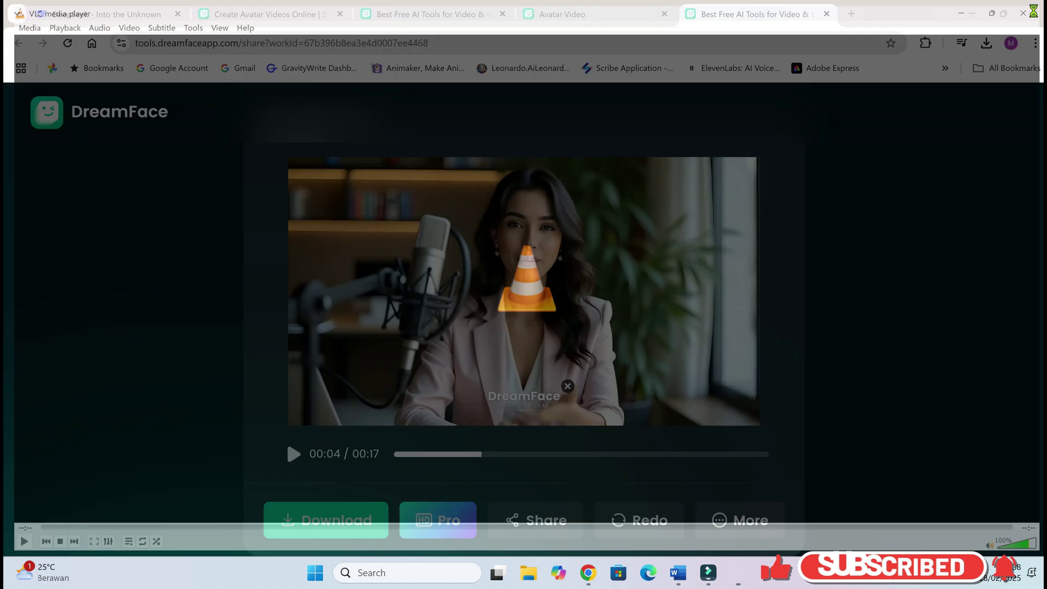
{"action": "left_click", "coordinate": [827, 15]}
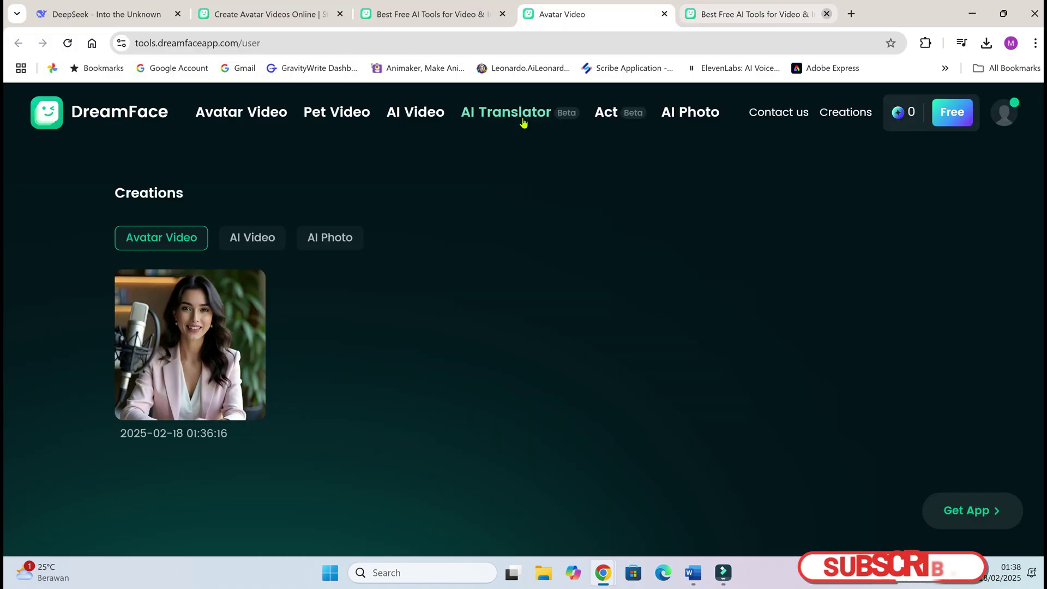
Step: Return to the avatar video editor and replace the A1 final audio with the file A3
{"action": "left_click", "coordinate": [415, 14]}
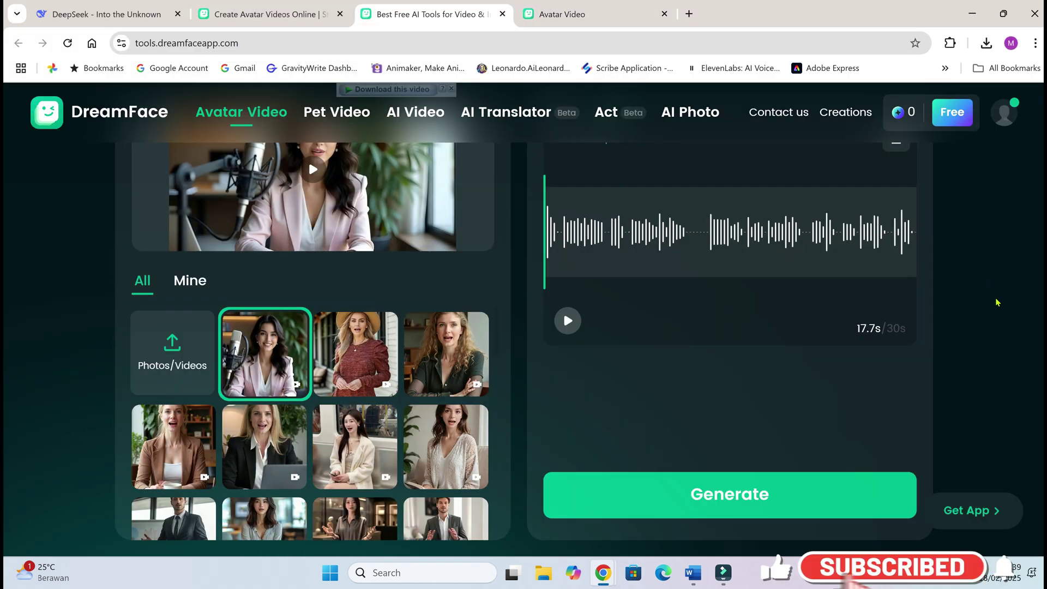
{"action": "left_click", "coordinate": [744, 256]}
{"action": "scroll", "coordinate": [744, 327], "scroll_direction": "up", "scroll_amount": 3}
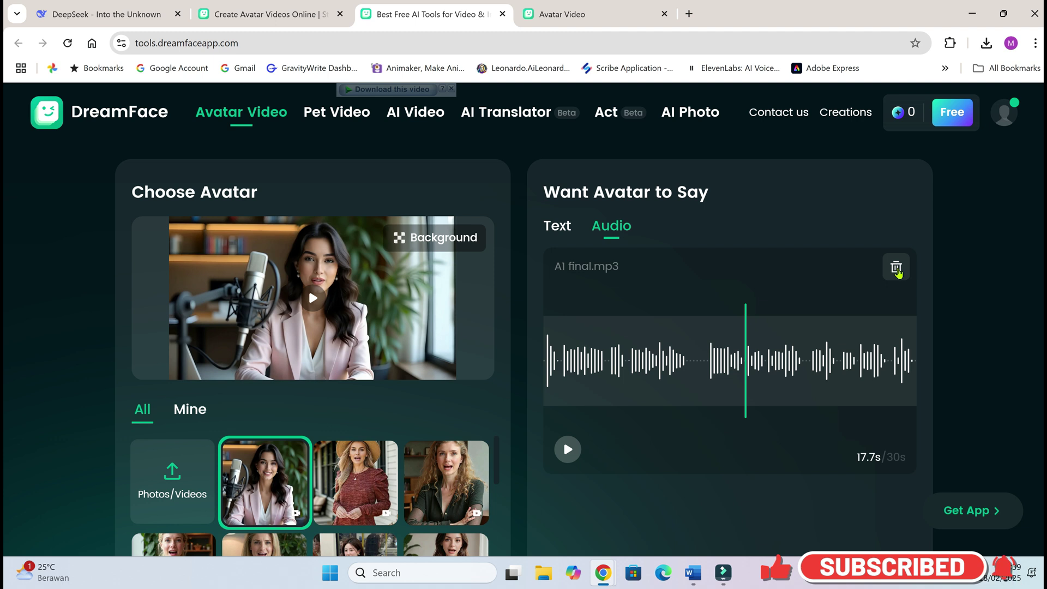
{"action": "left_click", "coordinate": [897, 268]}
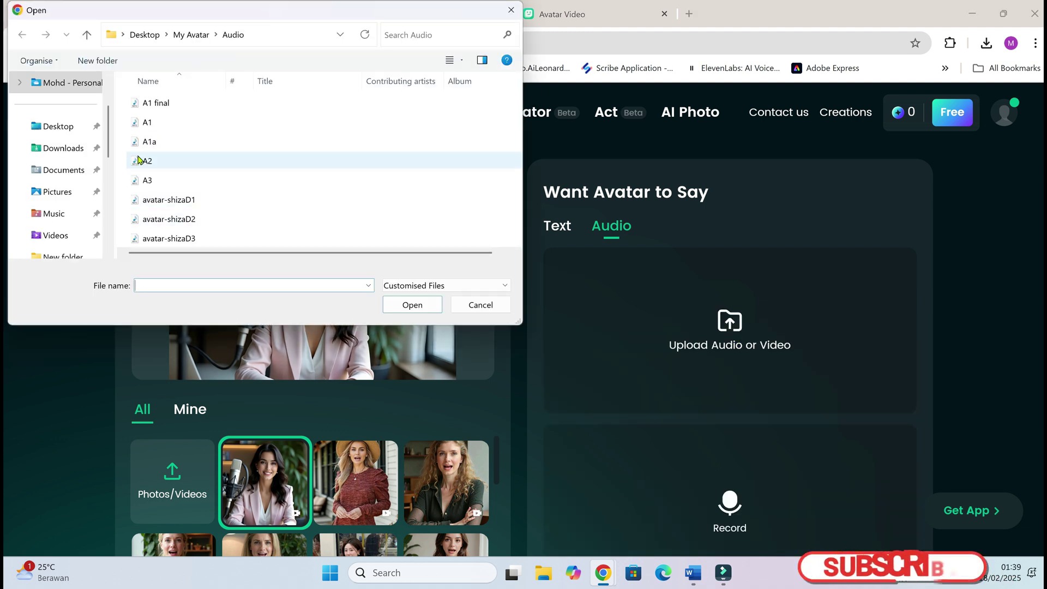
{"action": "left_click", "coordinate": [146, 182]}
{"action": "left_click", "coordinate": [404, 309]}
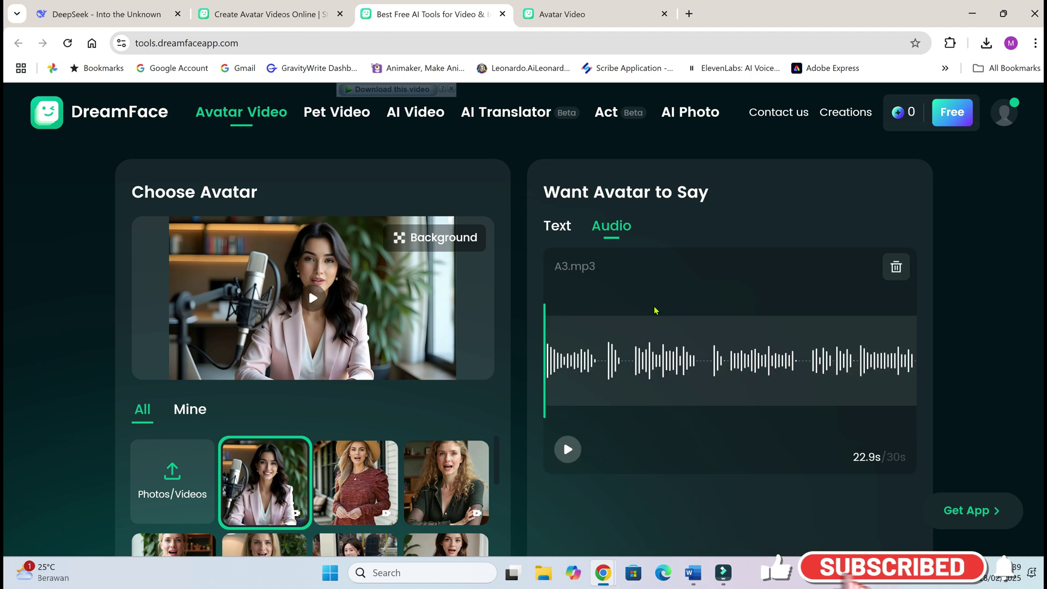
Step: Preview the start of the A3 audio and generate the avatar video with it
{"action": "left_click", "coordinate": [568, 450]}
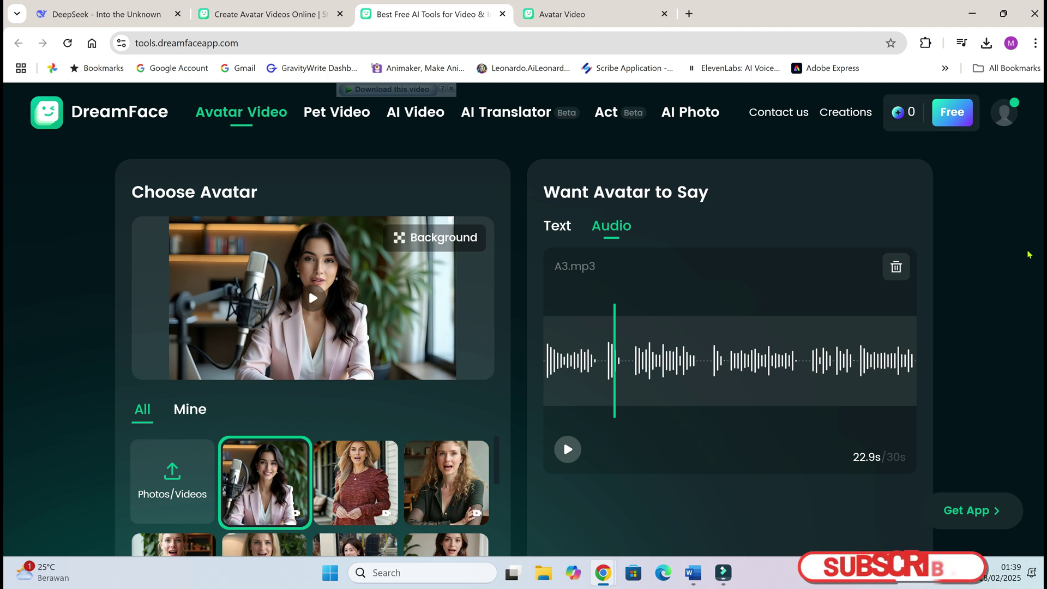
{"action": "scroll", "coordinate": [1028, 254], "scroll_direction": "down", "scroll_amount": 3}
{"action": "left_click", "coordinate": [737, 498]}
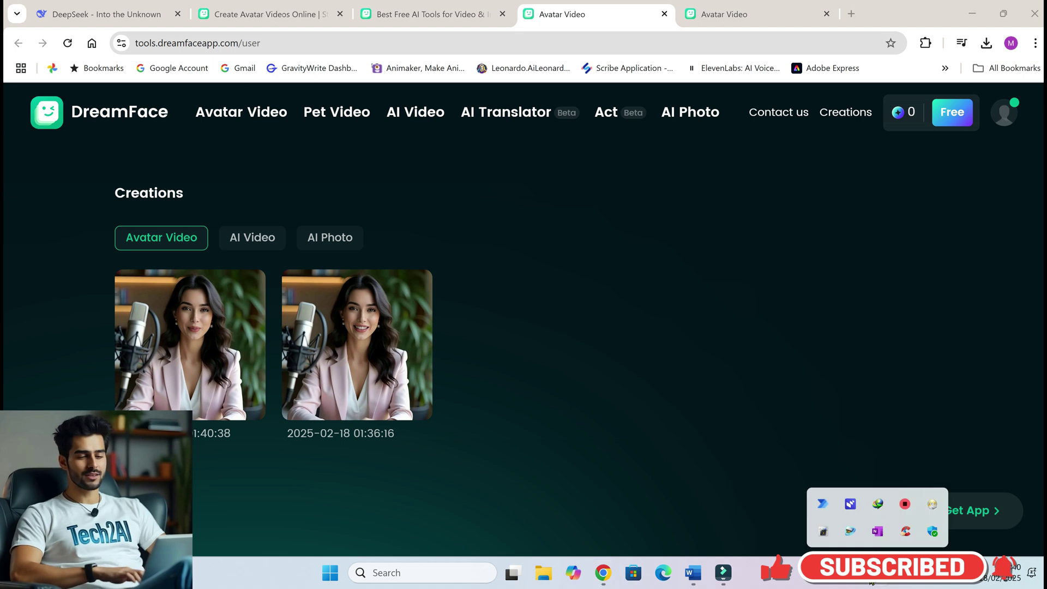
Step: Open the newest avatar video made with the A3 audio from Creations and play its first seconds
{"action": "mouse_move", "coordinate": [228, 365]}
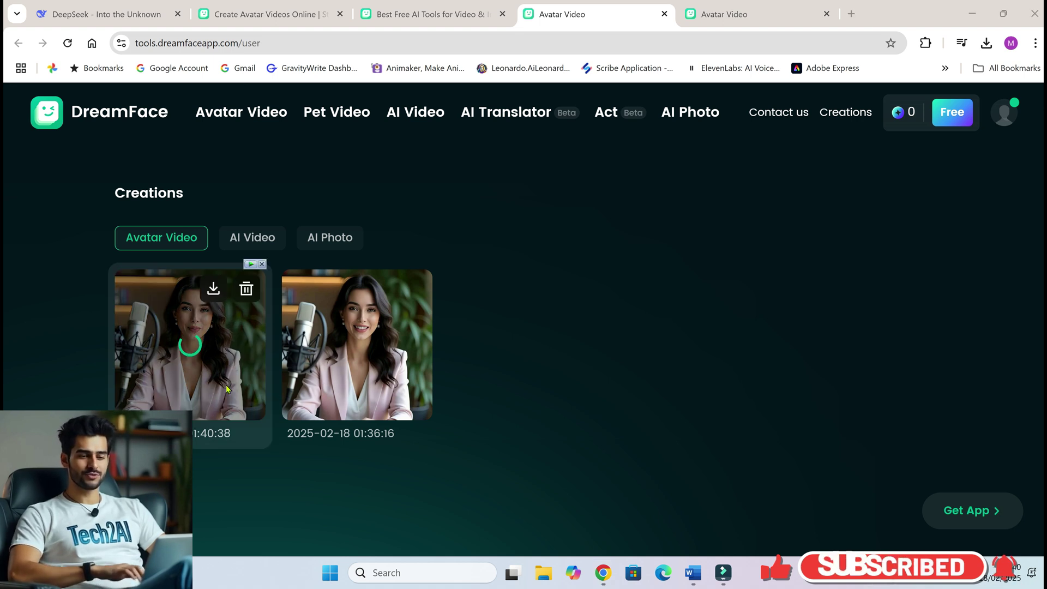
{"action": "left_click", "coordinate": [205, 369]}
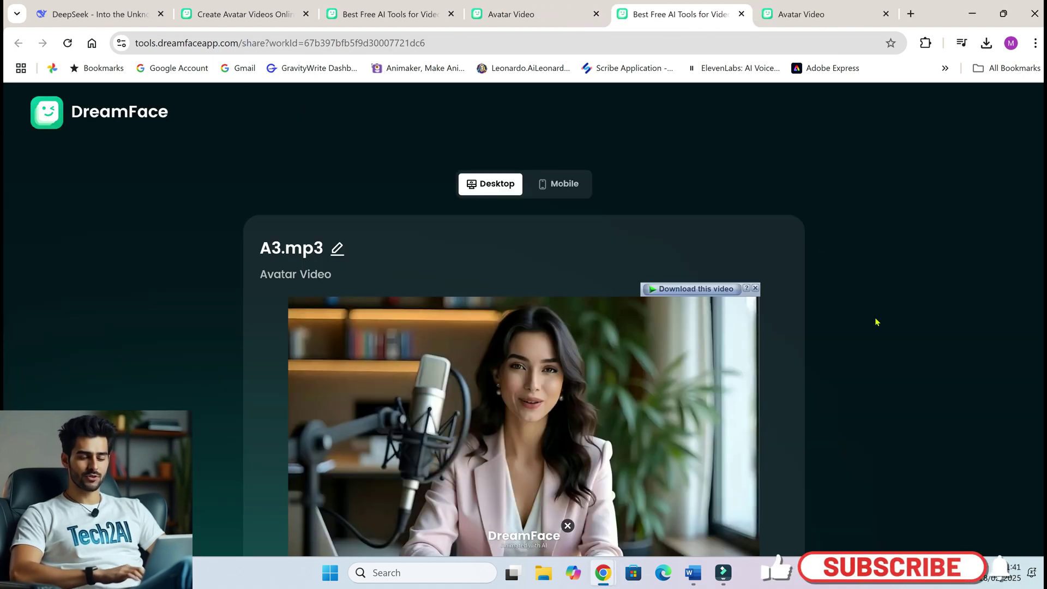
{"action": "scroll", "coordinate": [877, 322], "scroll_direction": "down", "scroll_amount": 3}
{"action": "left_click", "coordinate": [292, 456]}
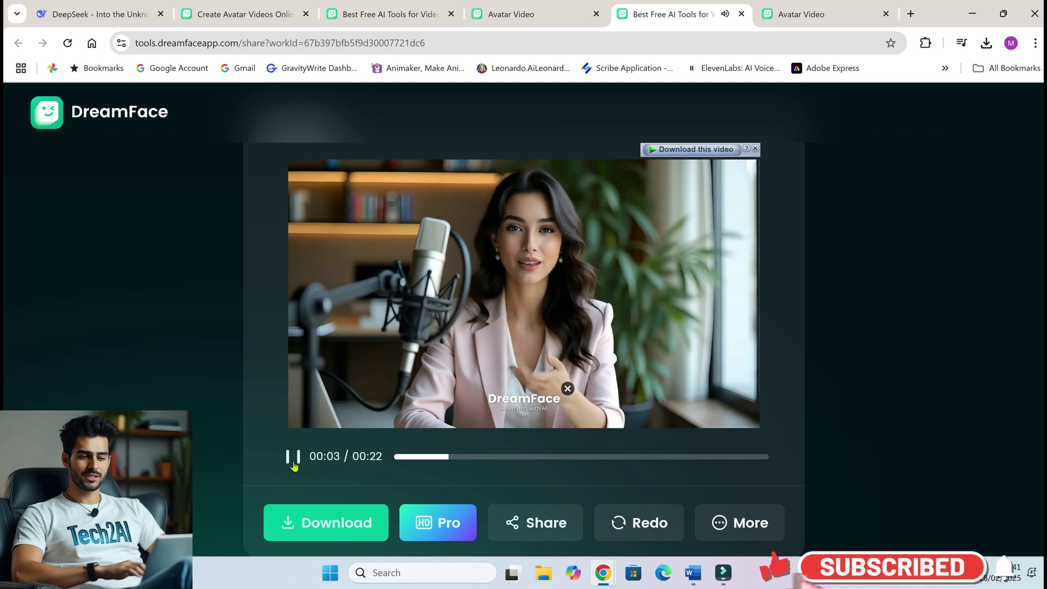
{"action": "left_click", "coordinate": [293, 458]}
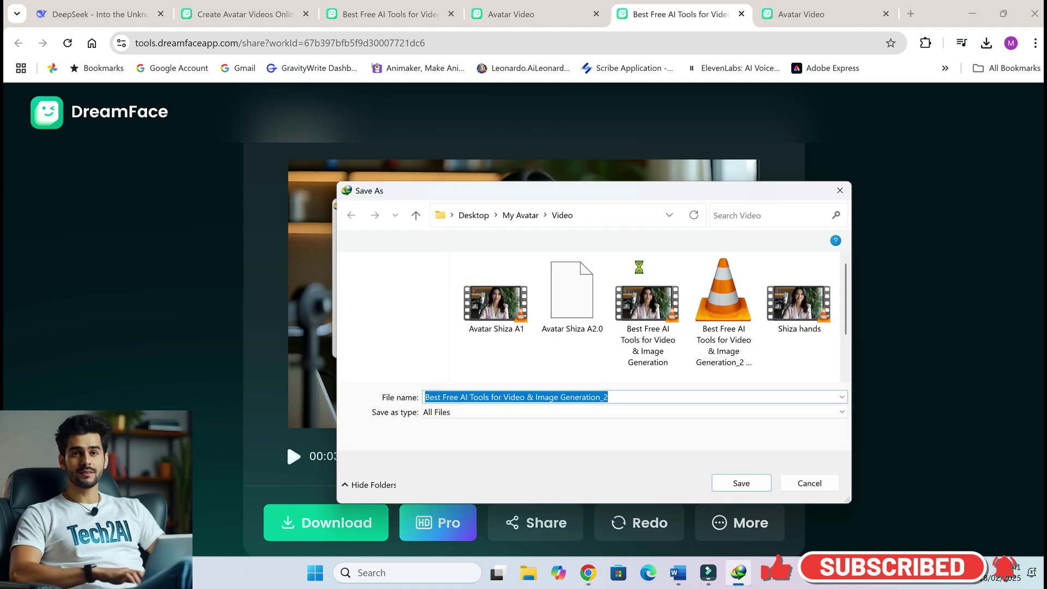